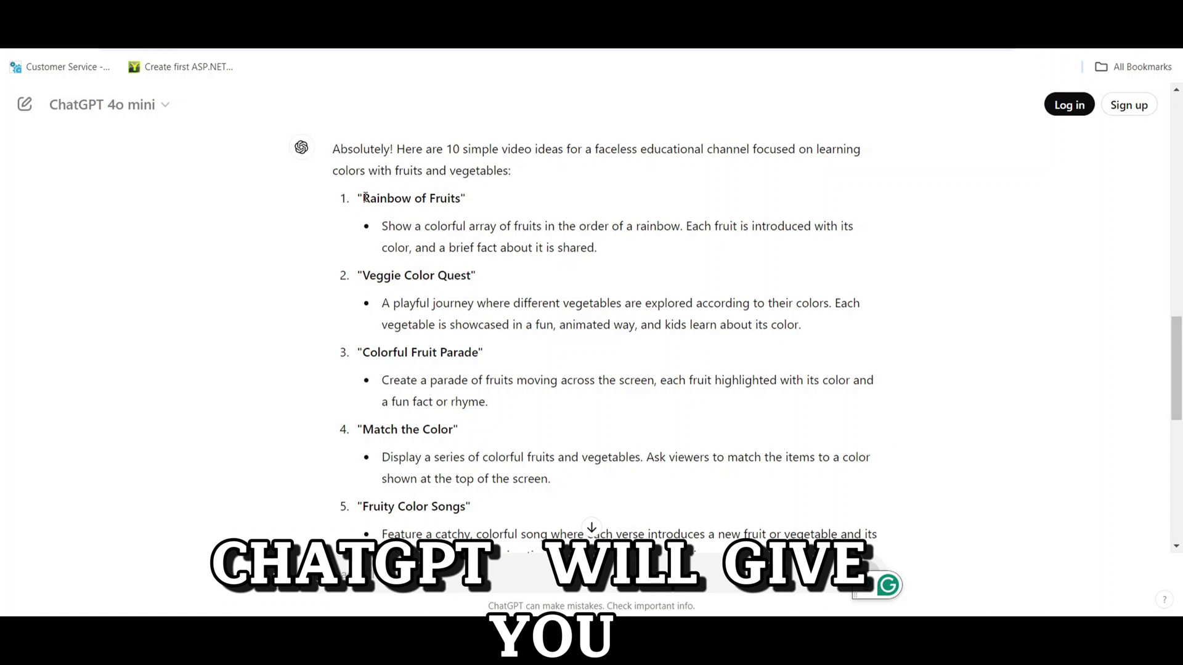
Review the suggested video ideas and request a script with the prompt "give me the scripts for Vegetable Color Fun".
{"action": "scroll", "coordinate": [488, 358], "scroll_direction": "down", "scroll_amount": 2}
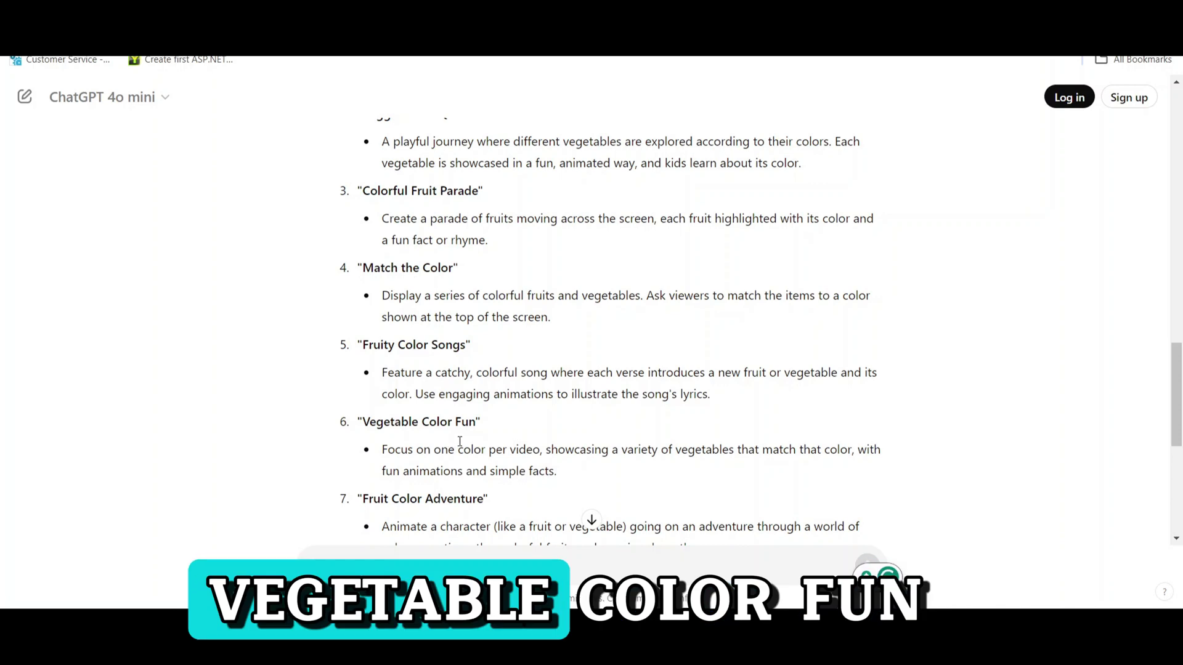
{"action": "scroll", "coordinate": [471, 444], "scroll_direction": "down", "scroll_amount": 2}
{"action": "left_click", "coordinate": [365, 566]}
{"action": "type", "text": "give me the scripts for"}
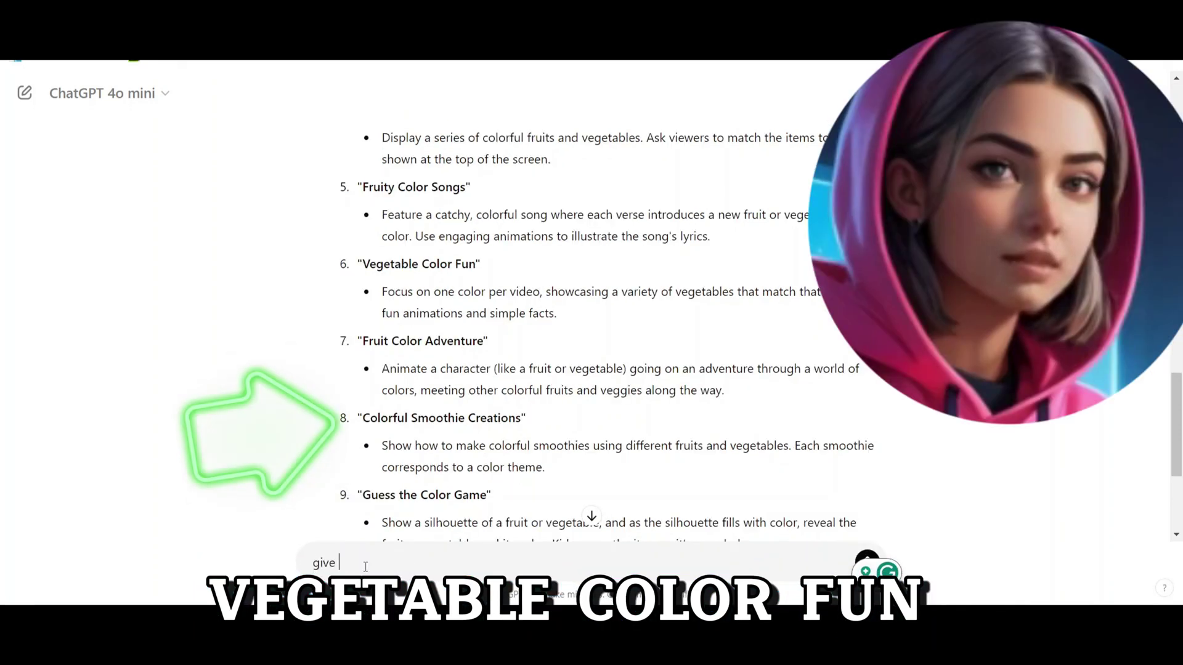
{"action": "type", "text": "Vegetable Color Fun"}
{"action": "key", "text": "Return"}
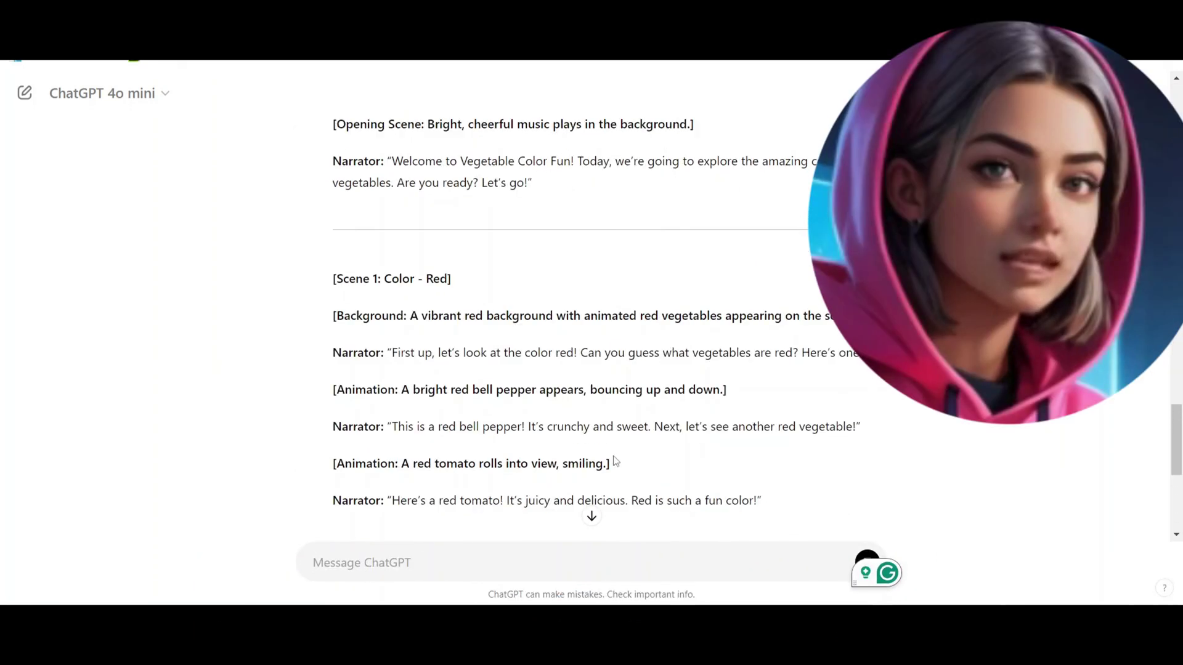
Read through the generated Vegetable Color Fun script, from the opening scene through the colour scenes.
{"action": "scroll", "coordinate": [614, 462], "scroll_direction": "down", "scroll_amount": 8}
{"action": "scroll", "coordinate": [614, 462], "scroll_direction": "up", "scroll_amount": 8}
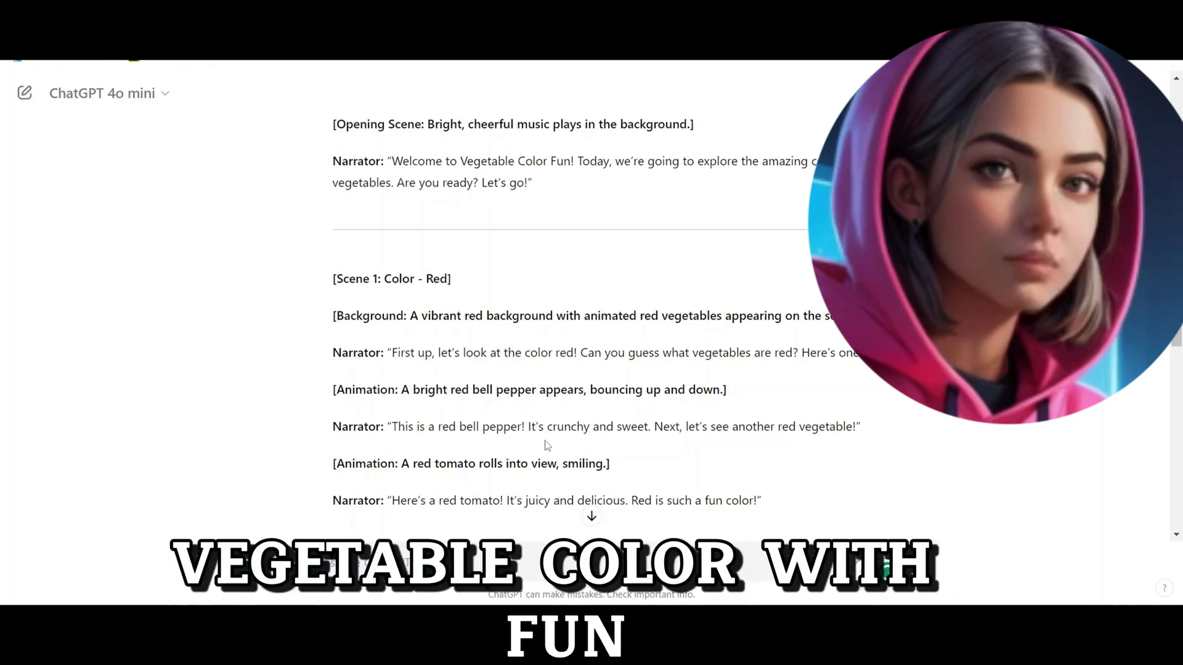
{"action": "scroll", "coordinate": [504, 422], "scroll_direction": "down", "scroll_amount": 3}
{"action": "scroll", "coordinate": [503, 422], "scroll_direction": "down", "scroll_amount": 15}
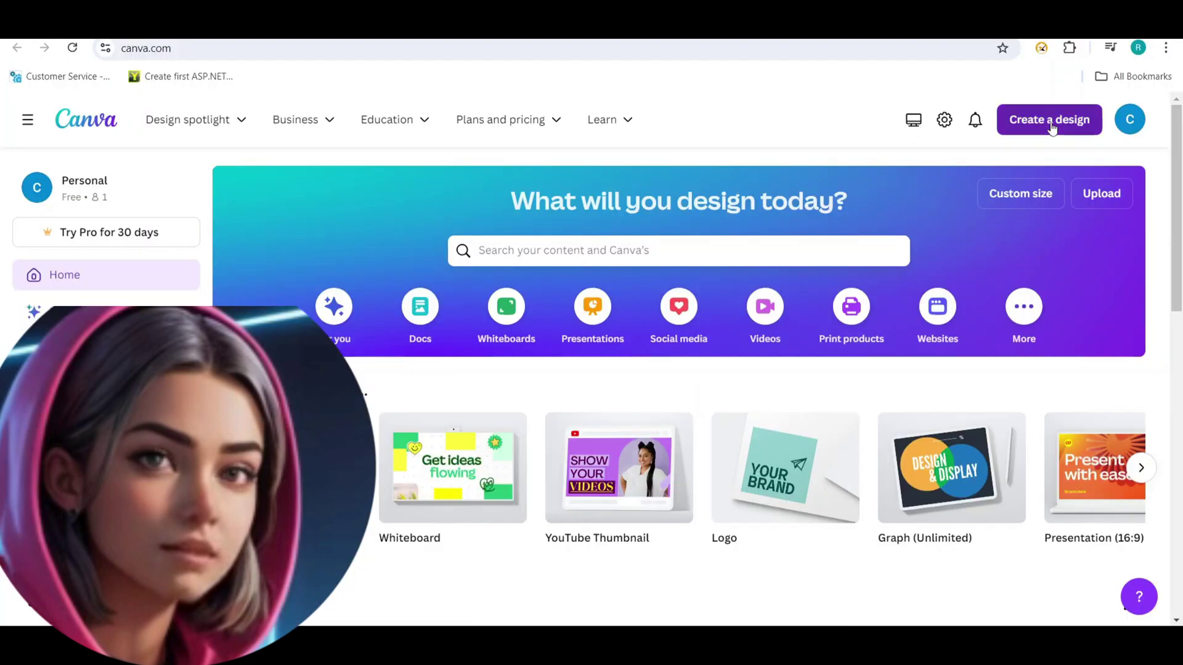
Switch to Canva and create a blank 1920 × 1080 px video design.
{"action": "left_click", "coordinate": [1050, 121]}
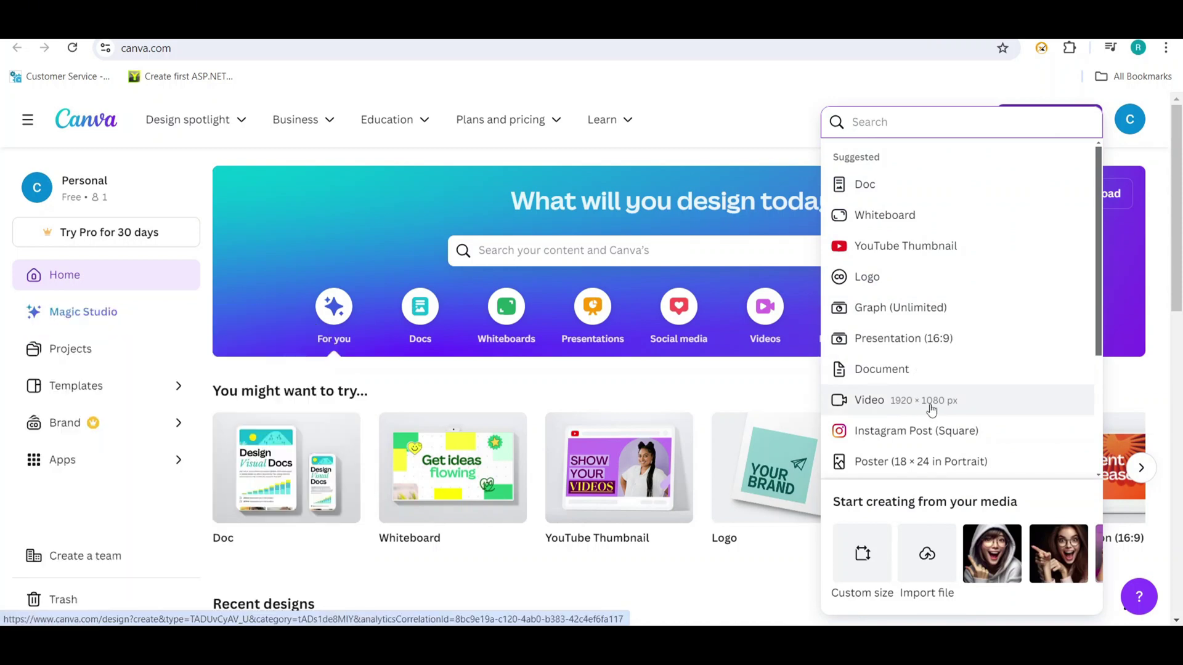
{"action": "left_click", "coordinate": [933, 406]}
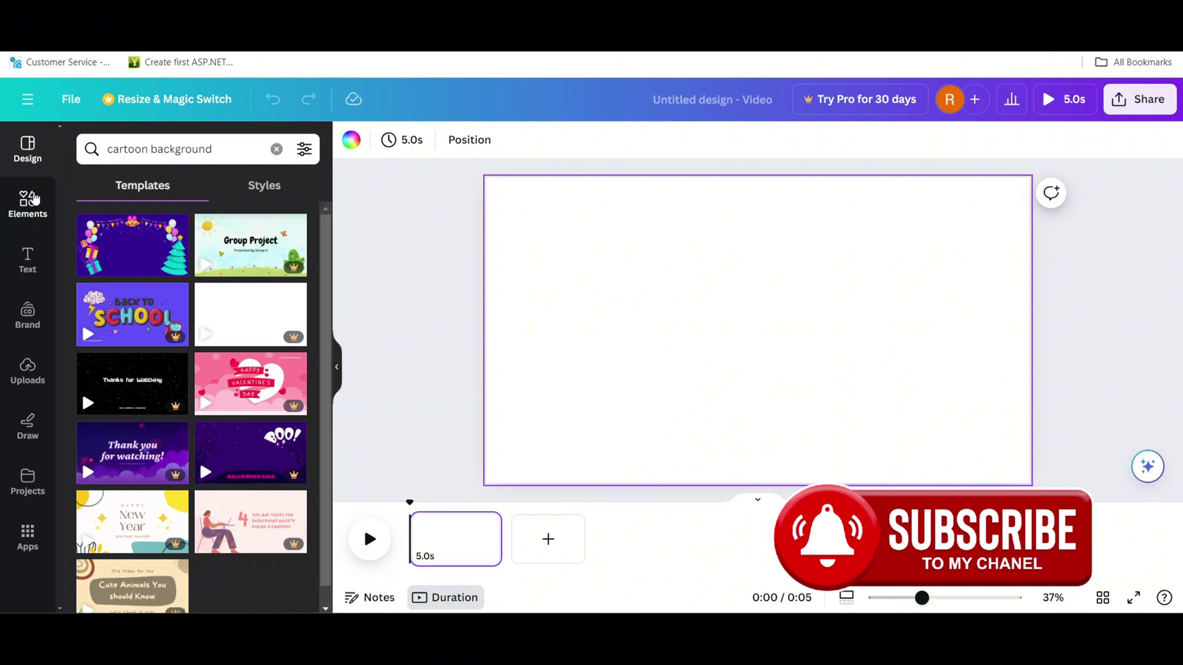
Find a "cartoon background" graphic, add the teal park scene with trees and flowers, and enlarge it to fill the page.
{"action": "left_click", "coordinate": [35, 198]}
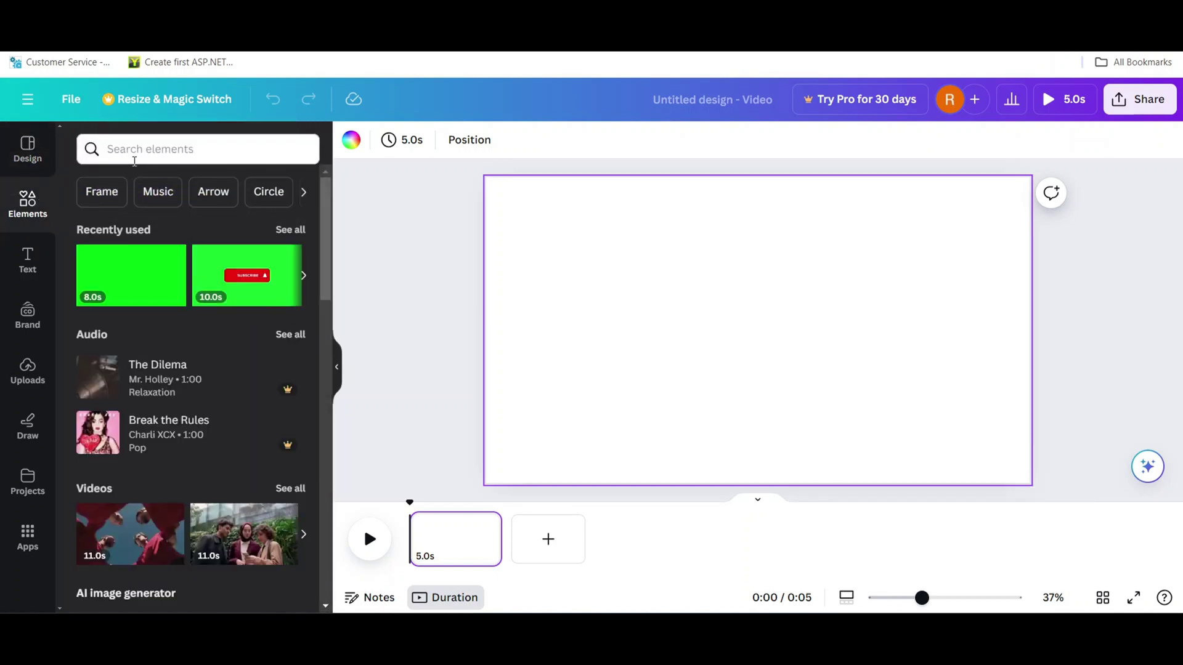
{"action": "left_click", "coordinate": [135, 149]}
{"action": "type", "text": "cartoon background"}
{"action": "key", "text": "Return"}
{"action": "left_click", "coordinate": [269, 387]}
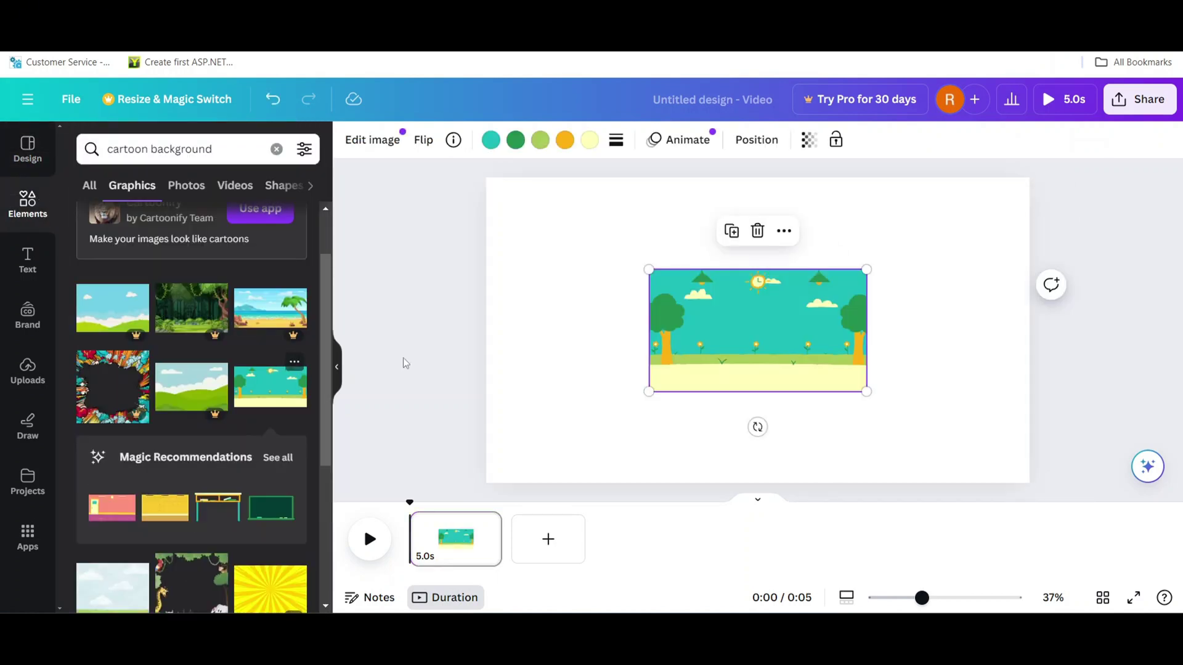
{"action": "left_click_drag", "start_coordinate": [867, 392], "coordinate": [1022, 479]}
{"action": "left_click_drag", "start_coordinate": [658, 266], "coordinate": [487, 178]}
Search the elements for "tomato with face", add the jumping tomato with raised arms, and enlarge it on the left half of the scene.
{"action": "left_click", "coordinate": [147, 152]}
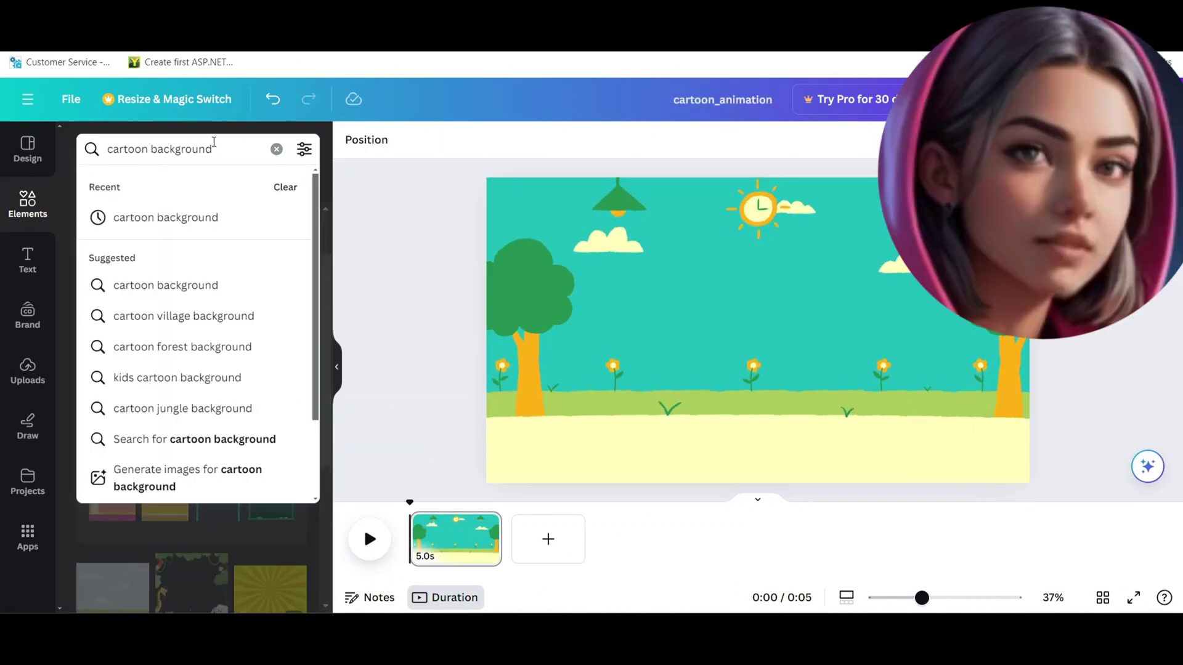
{"action": "key", "text": "Return"}
{"action": "left_click_drag", "start_coordinate": [217, 151], "coordinate": [97, 156]}
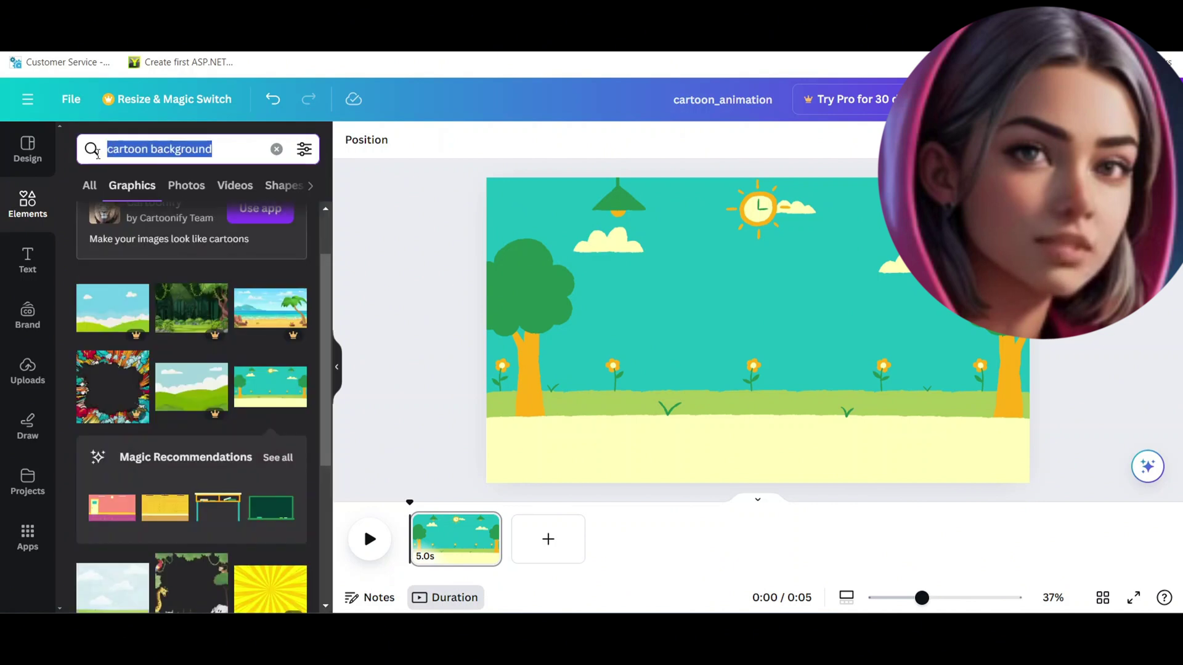
{"action": "type", "text": "tomato with face"}
{"action": "key", "text": "Return"}
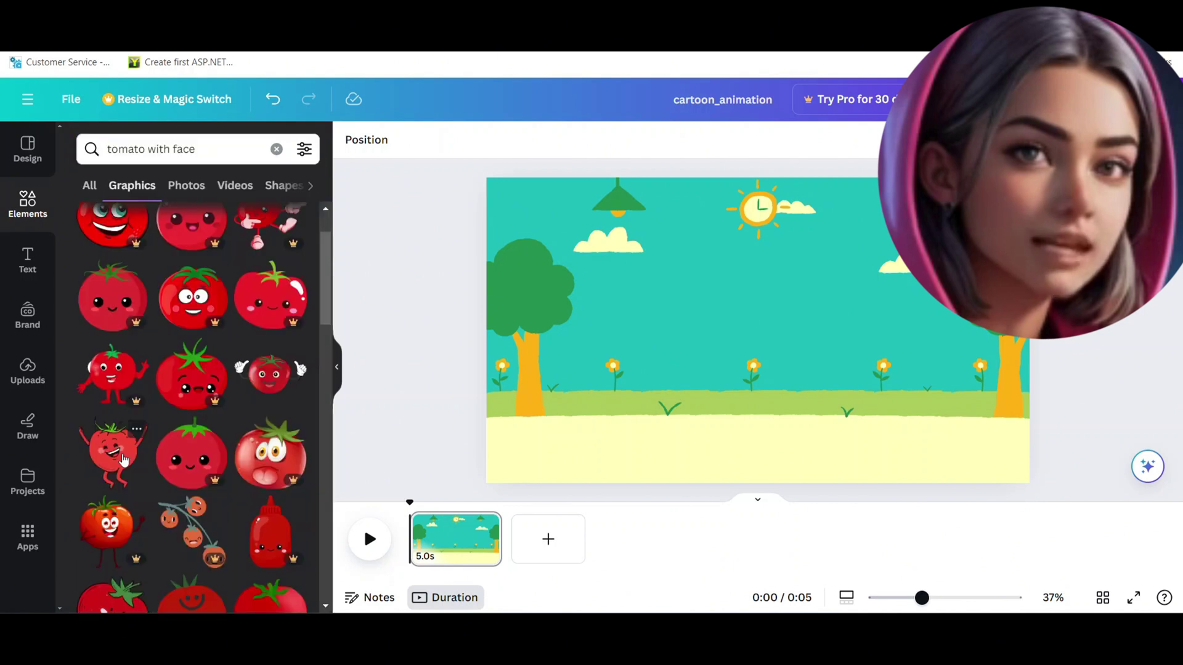
{"action": "left_click", "coordinate": [123, 459]}
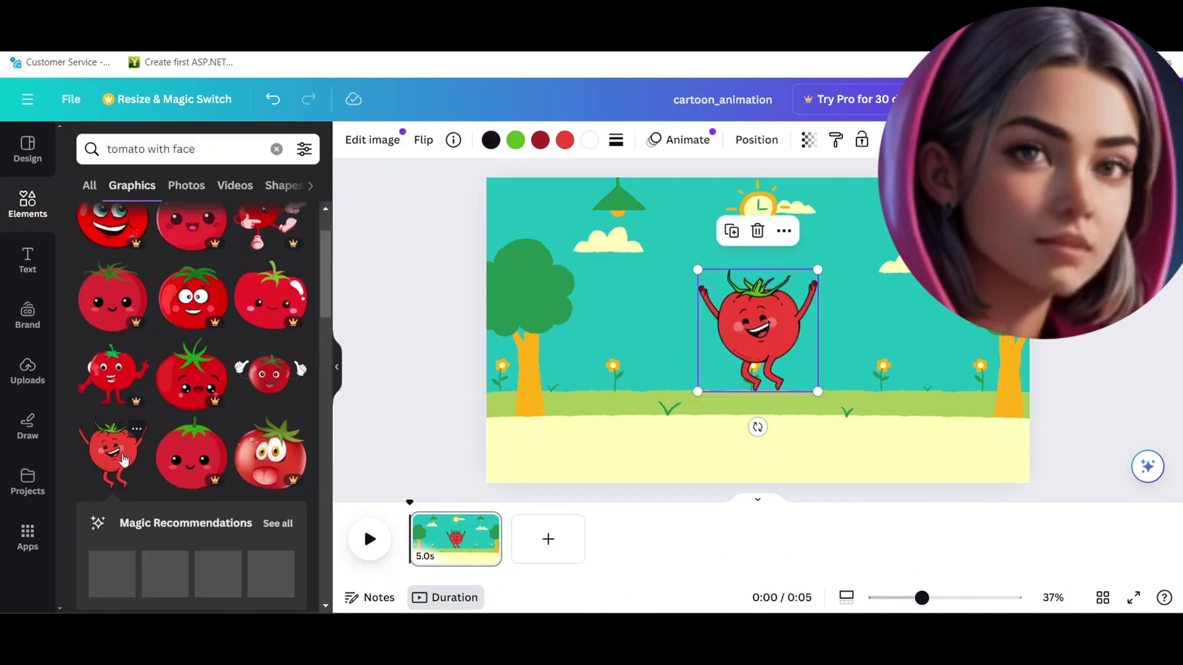
{"action": "left_click_drag", "start_coordinate": [723, 347], "coordinate": [596, 346]}
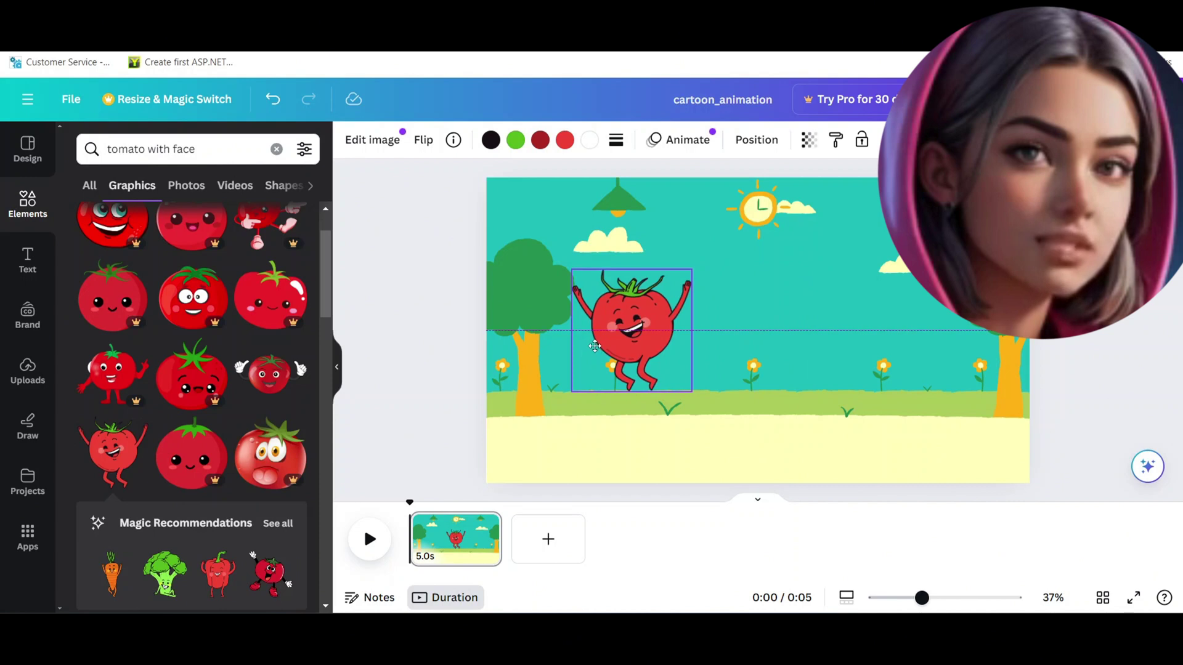
{"action": "left_click_drag", "start_coordinate": [691, 393], "coordinate": [758, 464]}
Search the elements for "animated red crayon" and place the tilted red crayon, enlarged, to the right of the tomato.
{"action": "left_click", "coordinate": [277, 150]}
{"action": "type", "text": "animated red"}
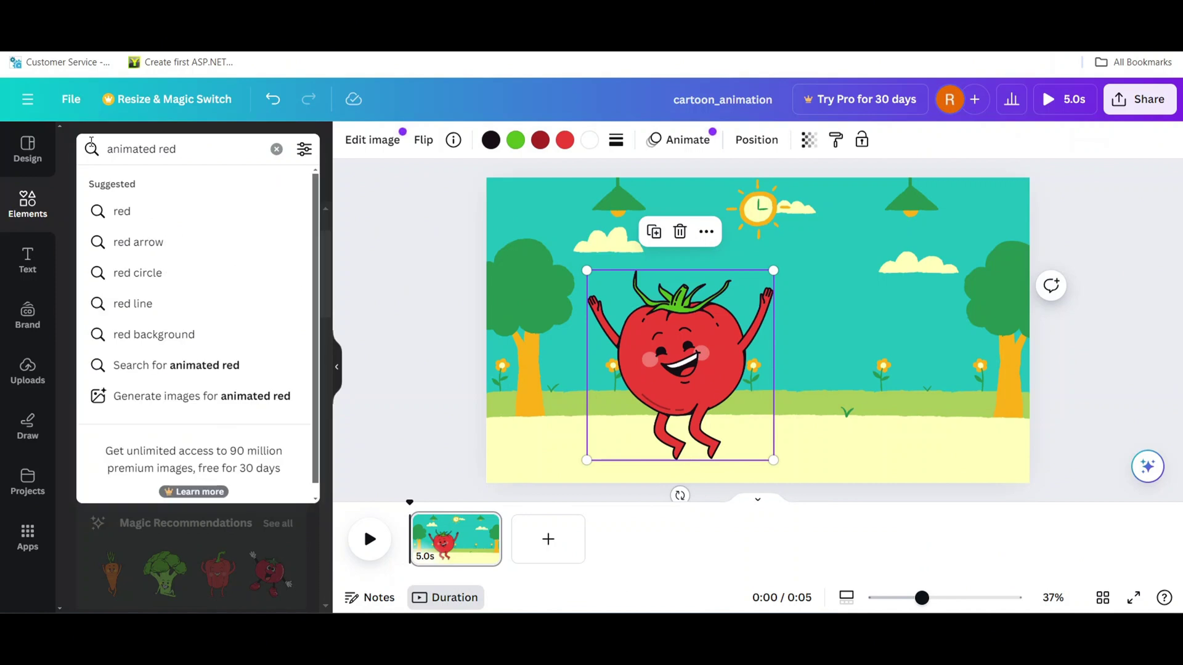
{"action": "key", "text": "BackSpace"}
{"action": "key", "text": "BackSpace"}
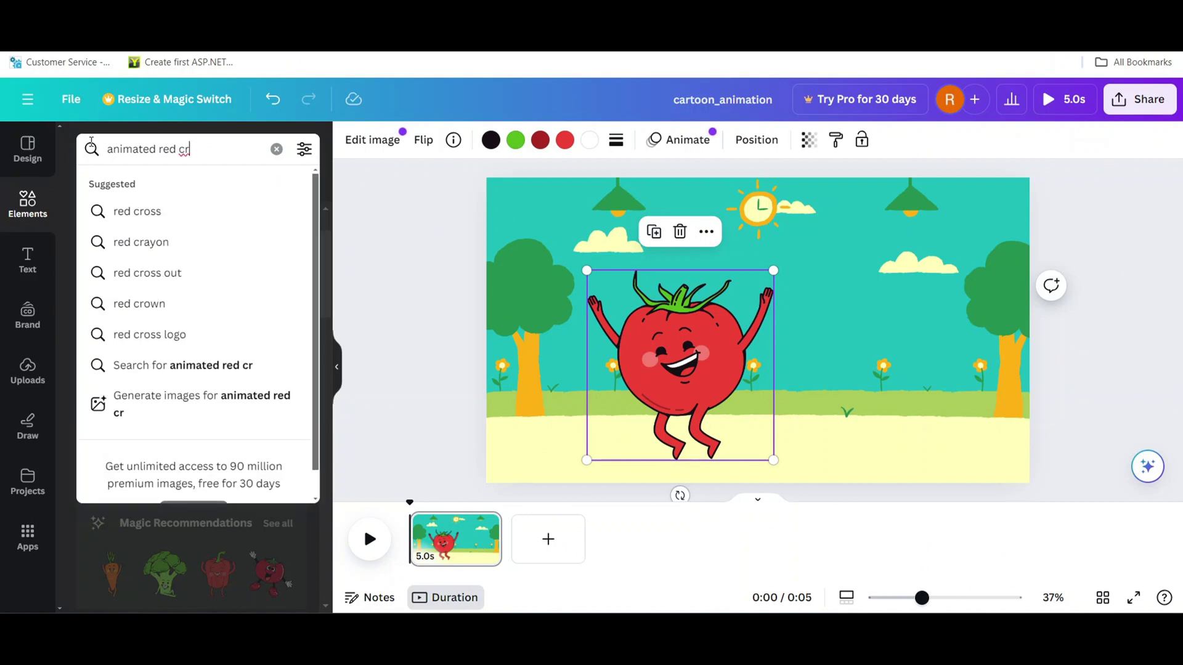
{"action": "type", "text": "crayon"}
{"action": "key", "text": "Return"}
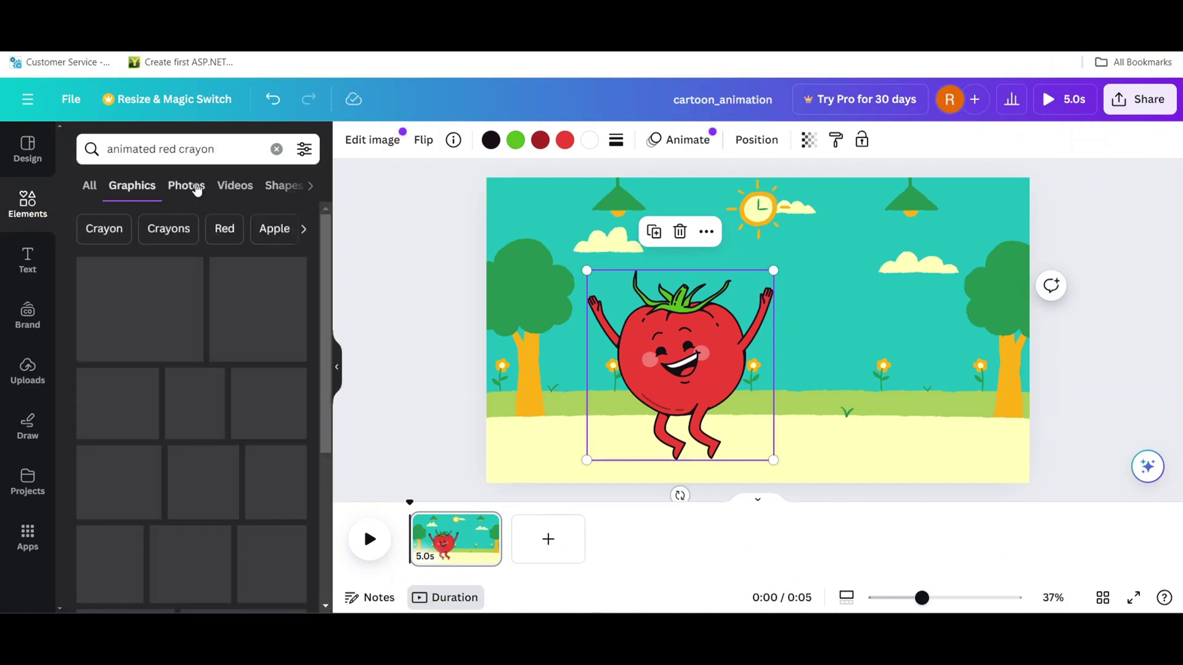
{"action": "left_click", "coordinate": [196, 346]}
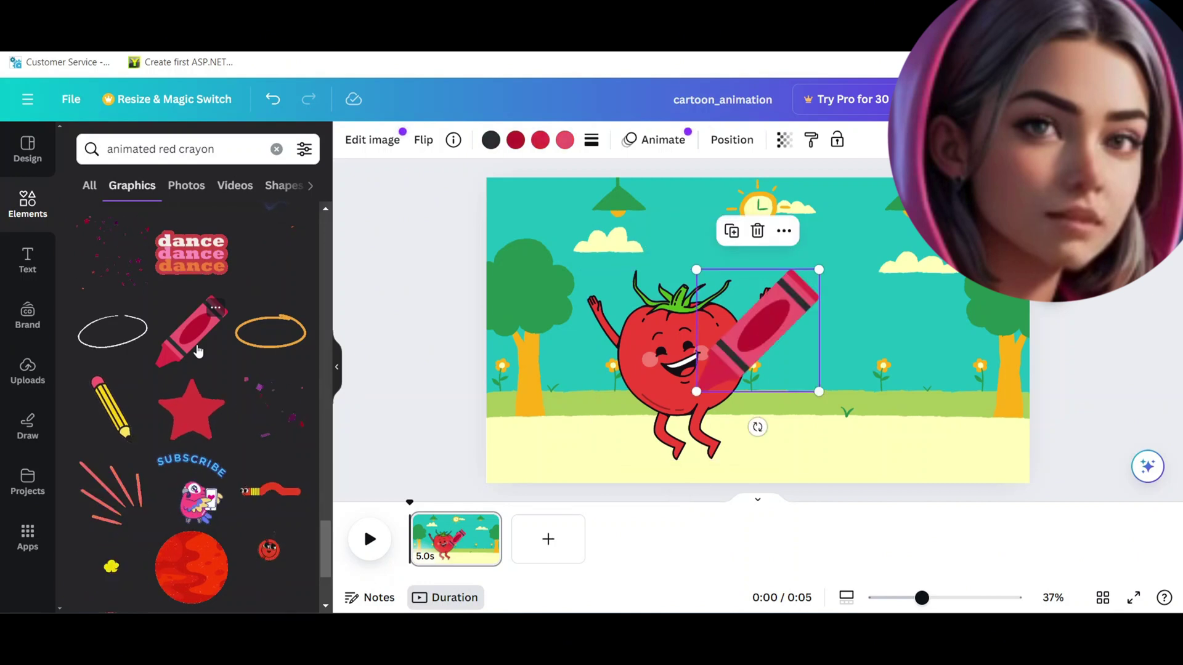
{"action": "left_click_drag", "start_coordinate": [758, 333], "coordinate": [837, 326]}
{"action": "left_click_drag", "start_coordinate": [898, 383], "coordinate": [852, 371]}
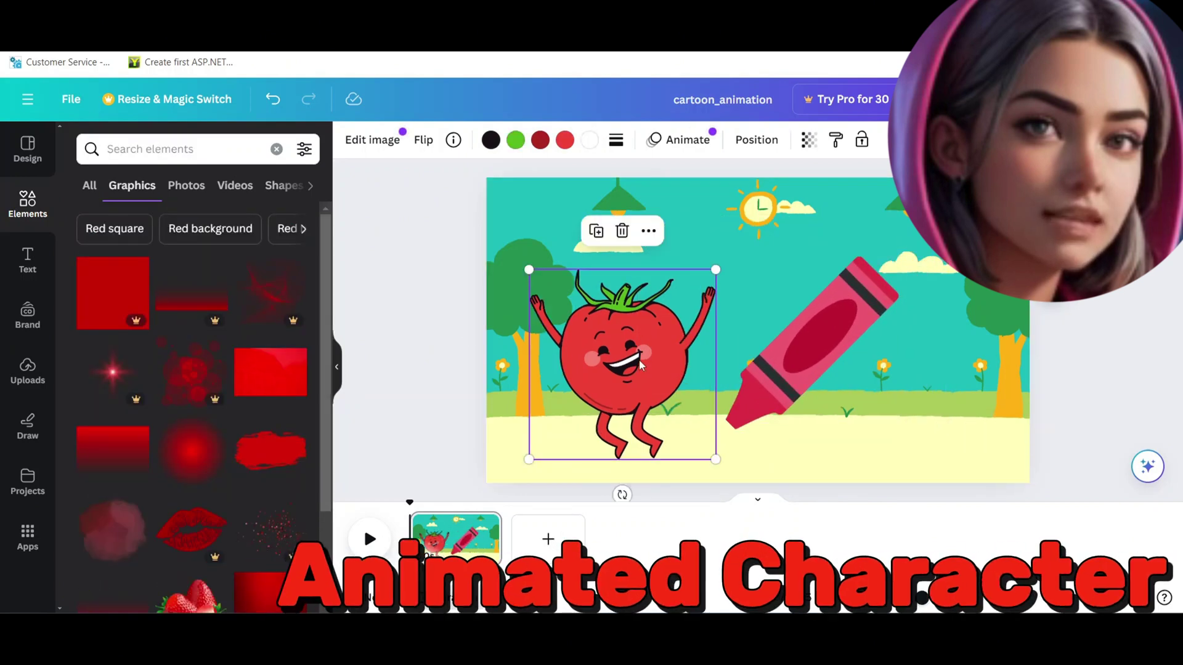
Move the tomato to the scene's upper-left area and create custom animation paths for the tomato and the crayon.
{"action": "left_click_drag", "start_coordinate": [620, 348], "coordinate": [603, 280]}
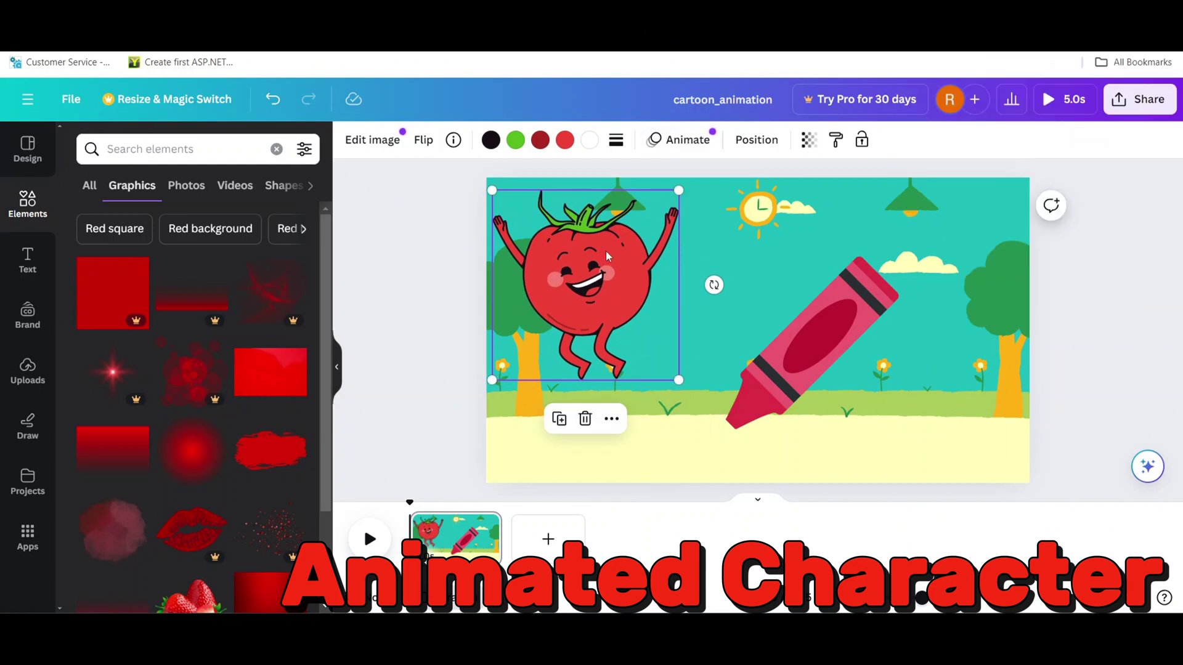
{"action": "left_click", "coordinate": [696, 143]}
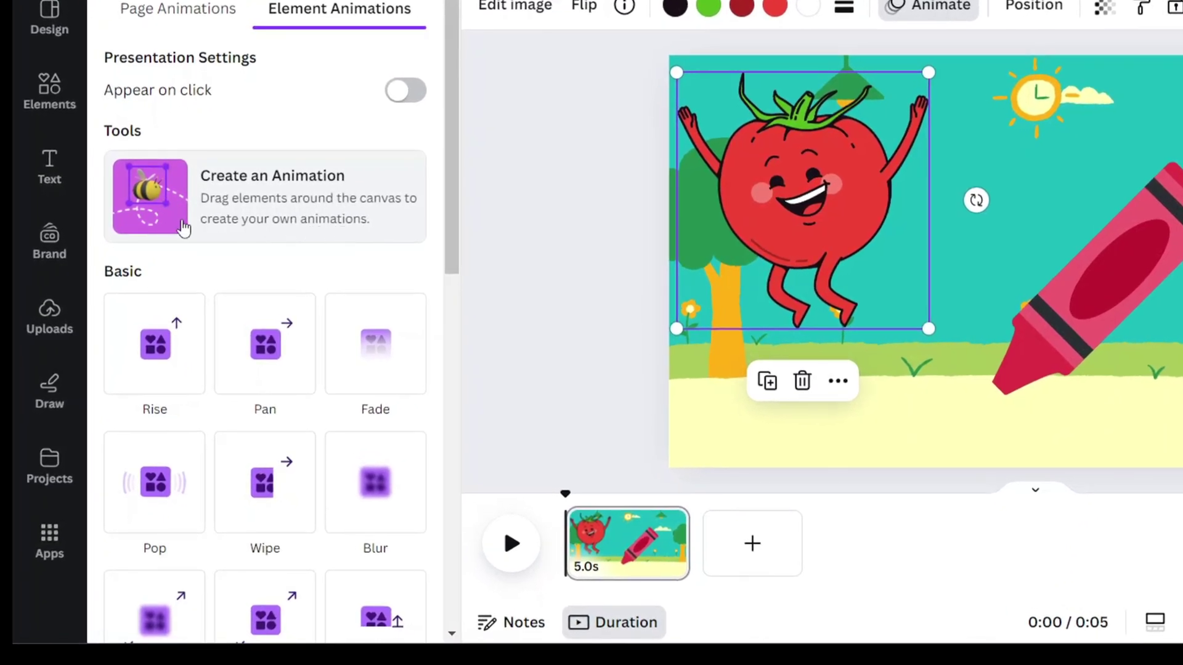
{"action": "left_click", "coordinate": [164, 213]}
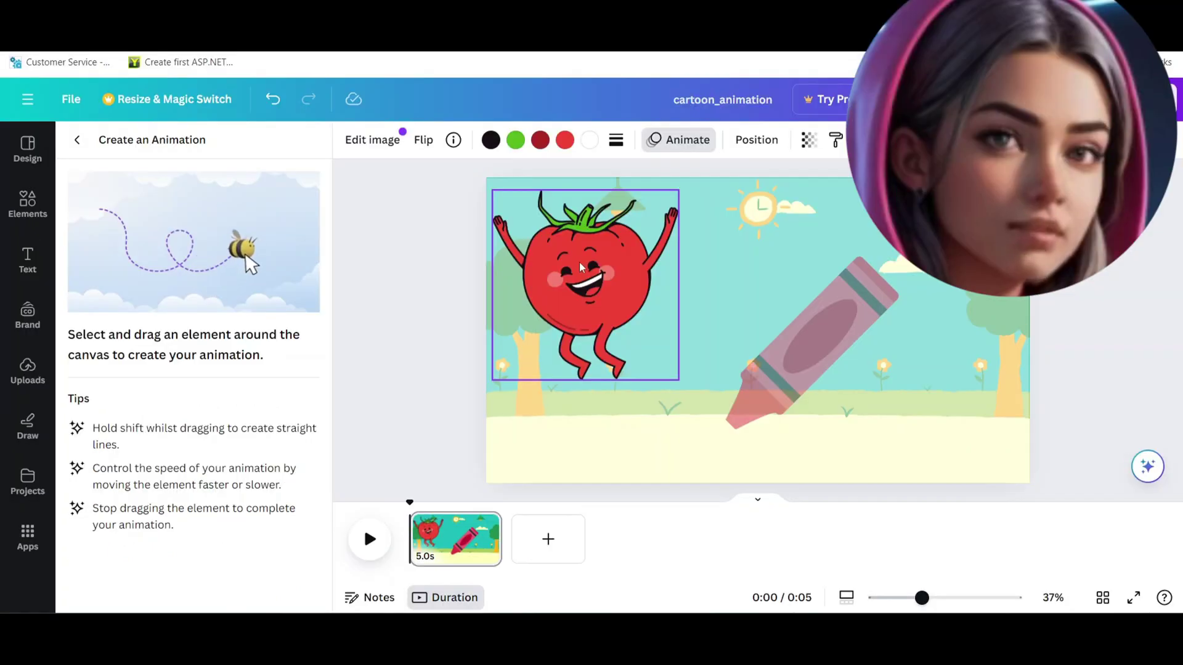
{"action": "left_click_drag", "start_coordinate": [815, 203], "coordinate": [837, 201]}
{"action": "left_click_drag", "start_coordinate": [610, 285], "coordinate": [673, 368]}
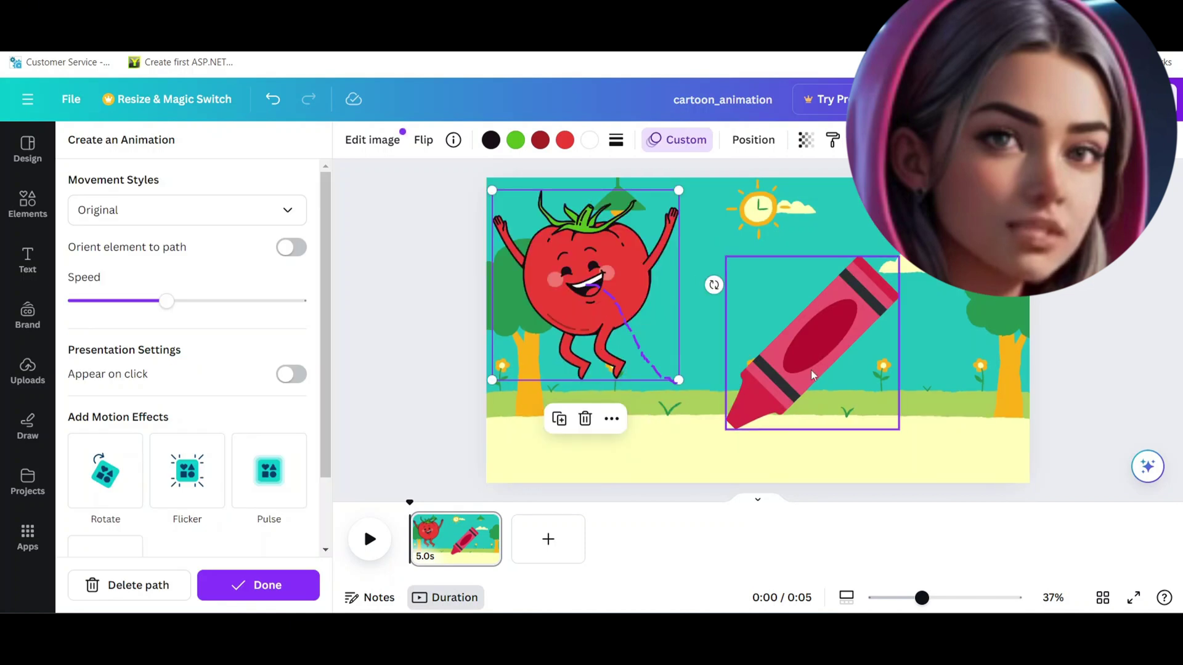
{"action": "mouse_move", "coordinate": [819, 366]}
{"action": "left_mouse_down"}
{"action": "mouse_move", "coordinate": [850, 340]}
{"action": "mouse_move", "coordinate": [832, 376]}
{"action": "left_mouse_up"}
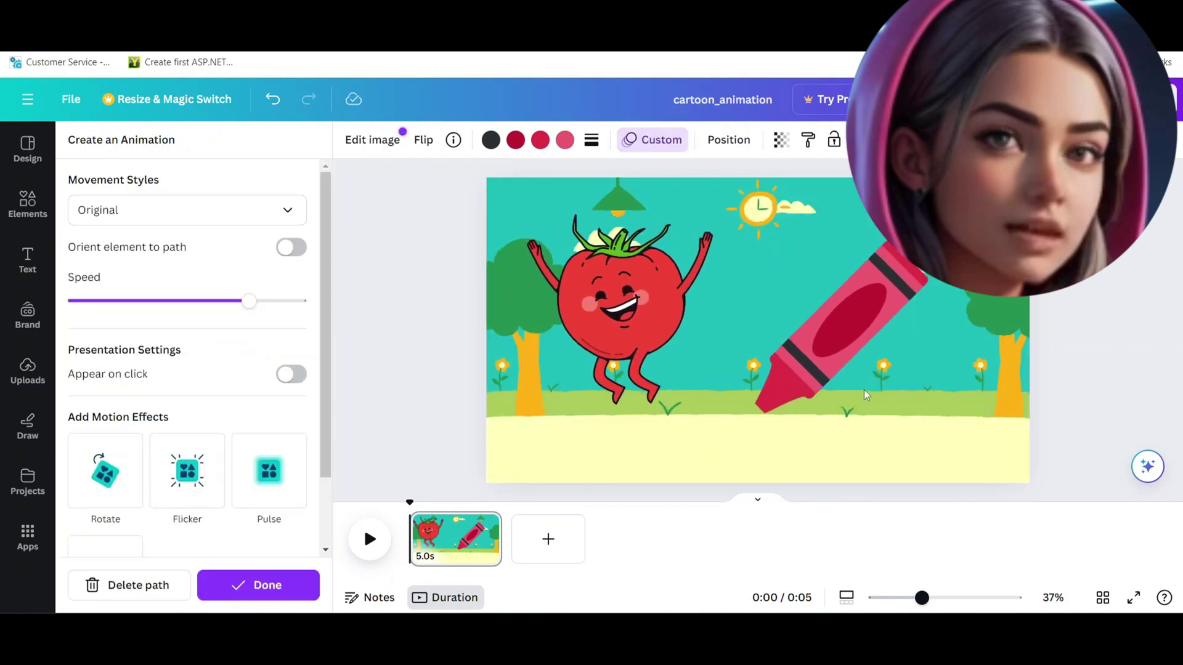
Add a heading reading "RED" to the first scene and set its font to Arimo.
{"action": "left_click", "coordinate": [35, 273]}
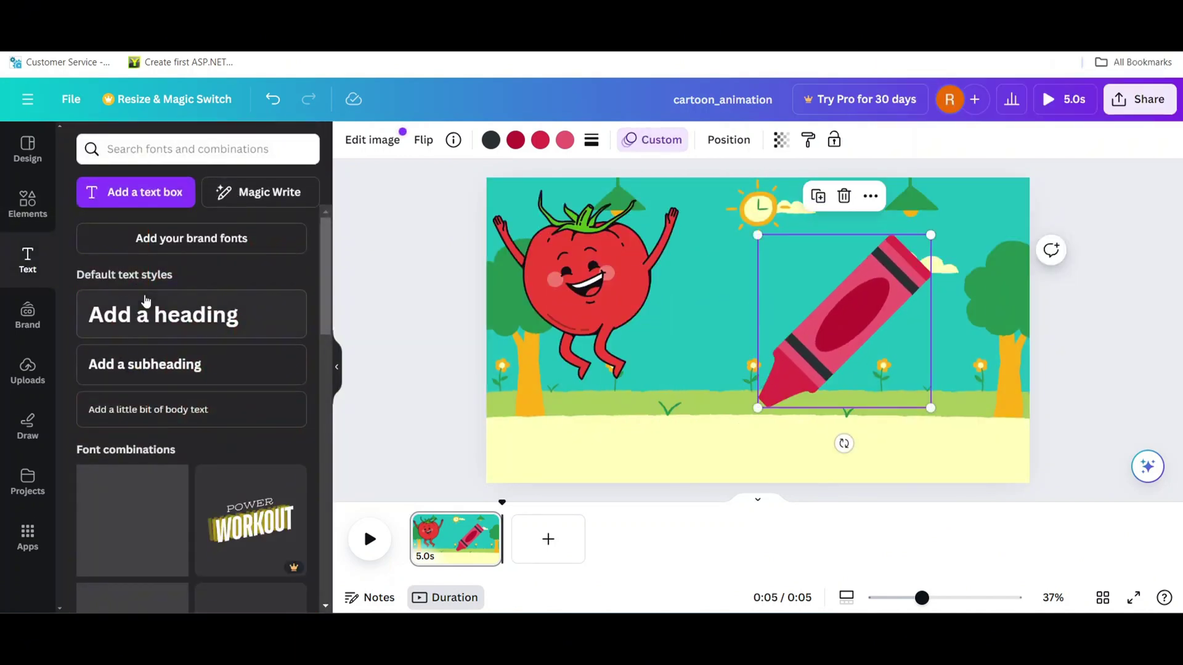
{"action": "left_click", "coordinate": [160, 317]}
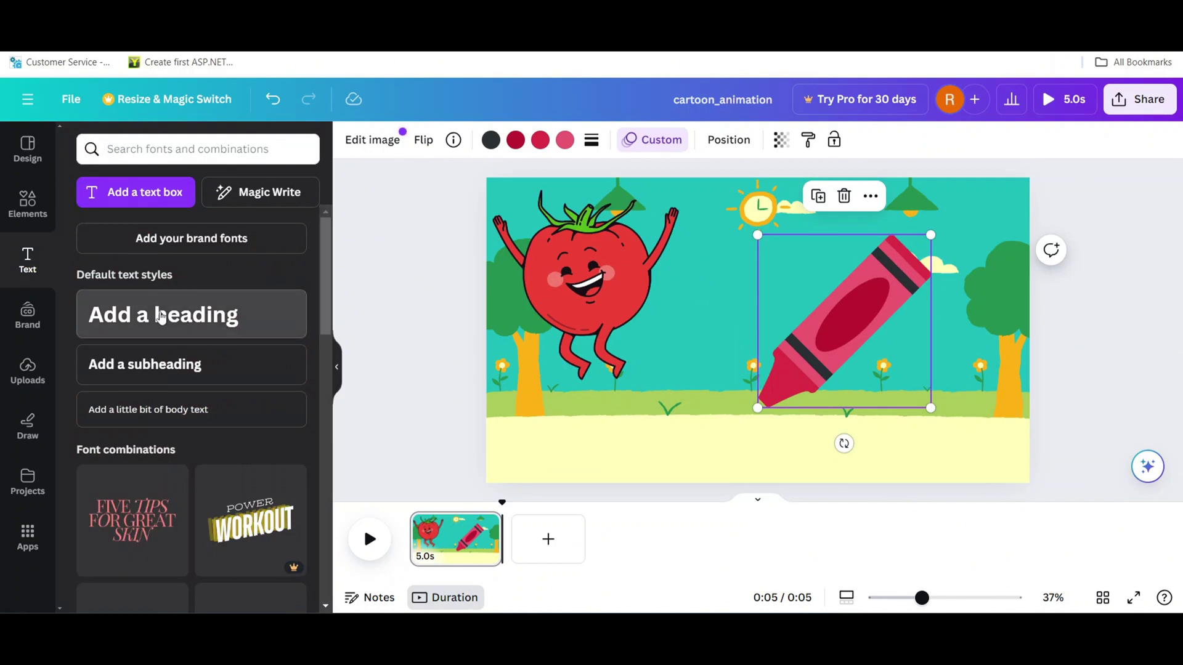
{"action": "type", "text": "RED"}
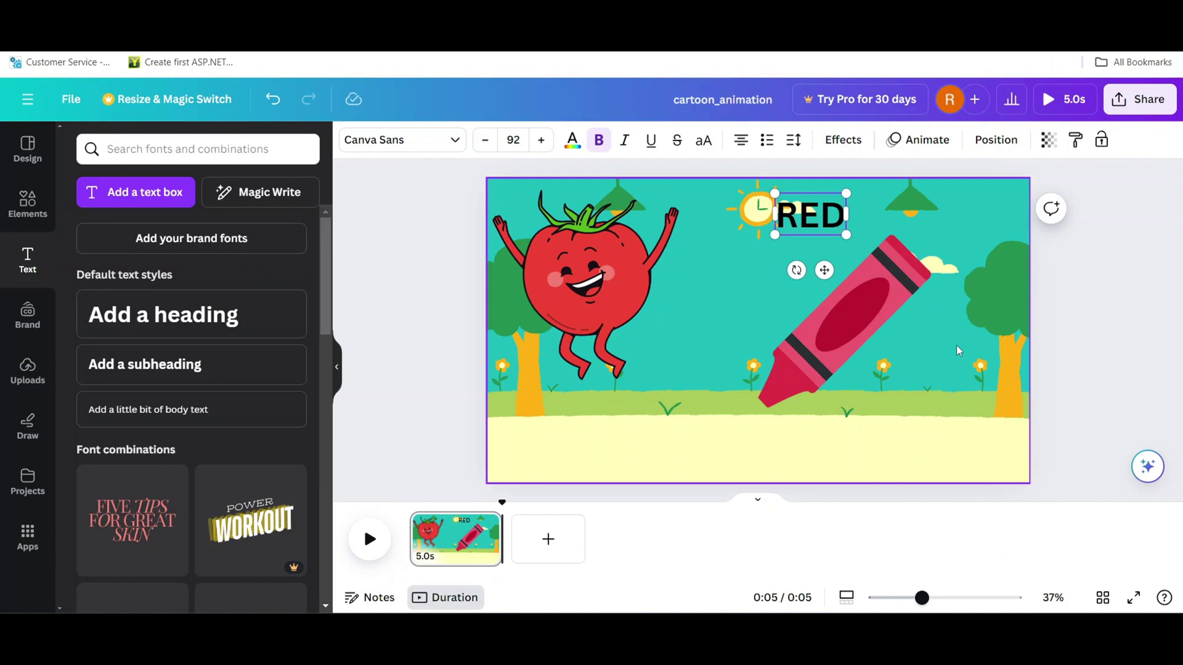
{"action": "left_click", "coordinate": [453, 143]}
{"action": "scroll", "coordinate": [180, 384], "scroll_direction": "down", "scroll_amount": 6}
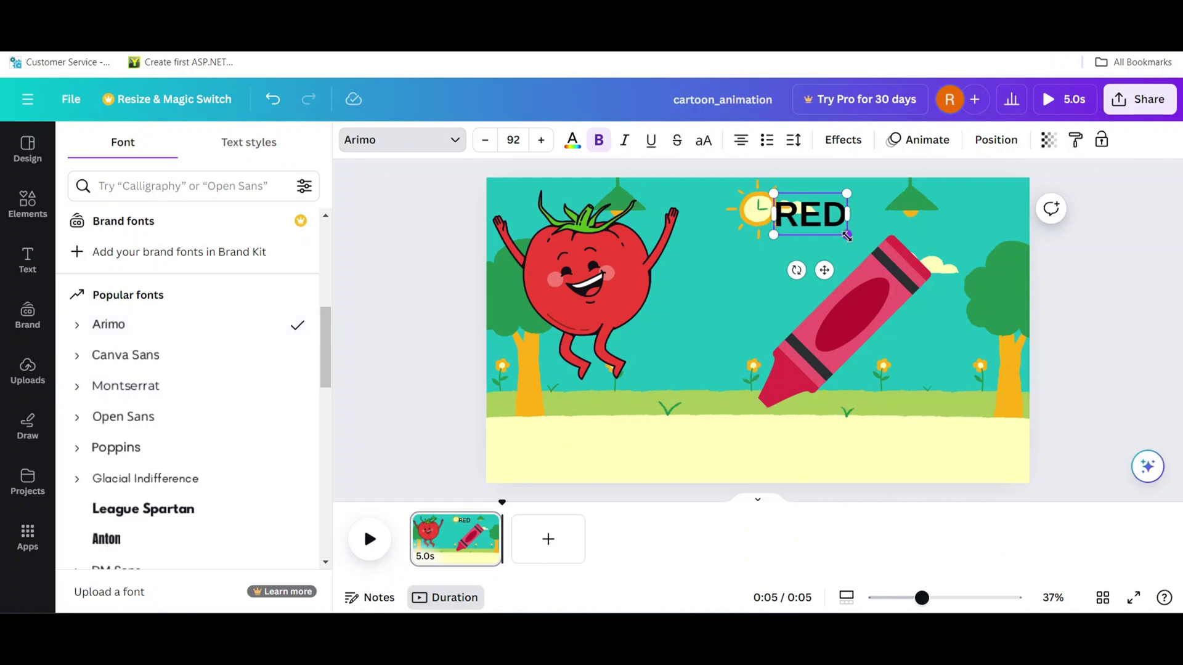
Enlarge the RED heading to font size 225 between the tomato and the crayon, and colour its text red.
{"action": "left_click_drag", "start_coordinate": [865, 263], "coordinate": [953, 307]}
{"action": "left_click_drag", "start_coordinate": [844, 240], "coordinate": [763, 233]}
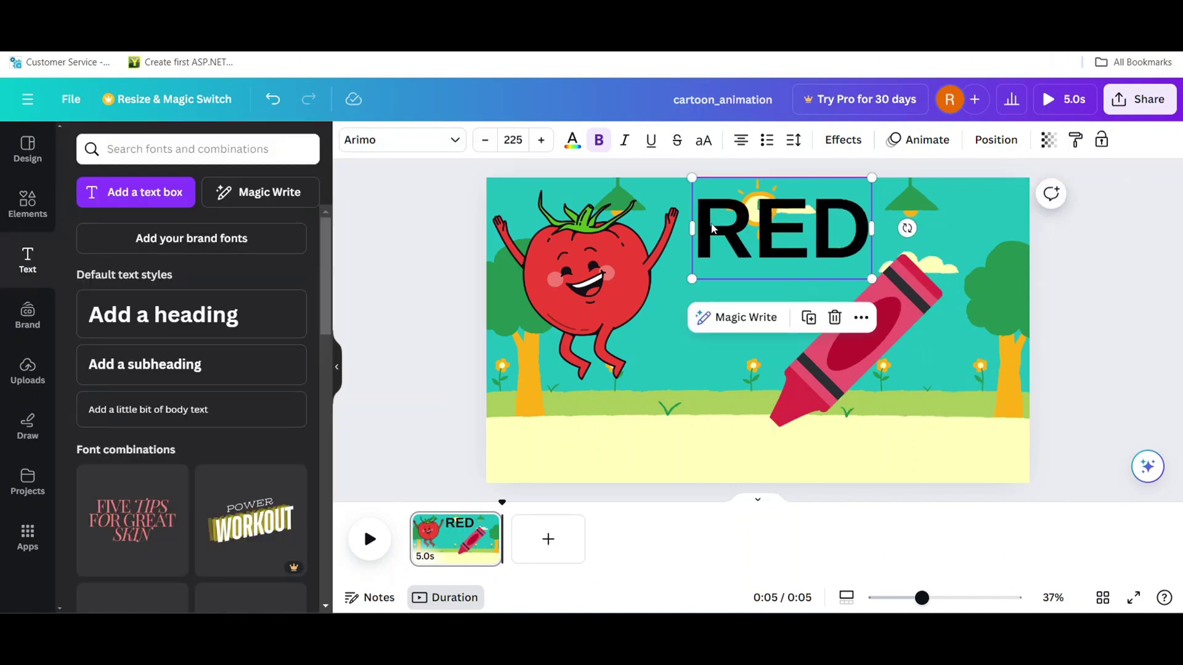
{"action": "left_click", "coordinate": [572, 153]}
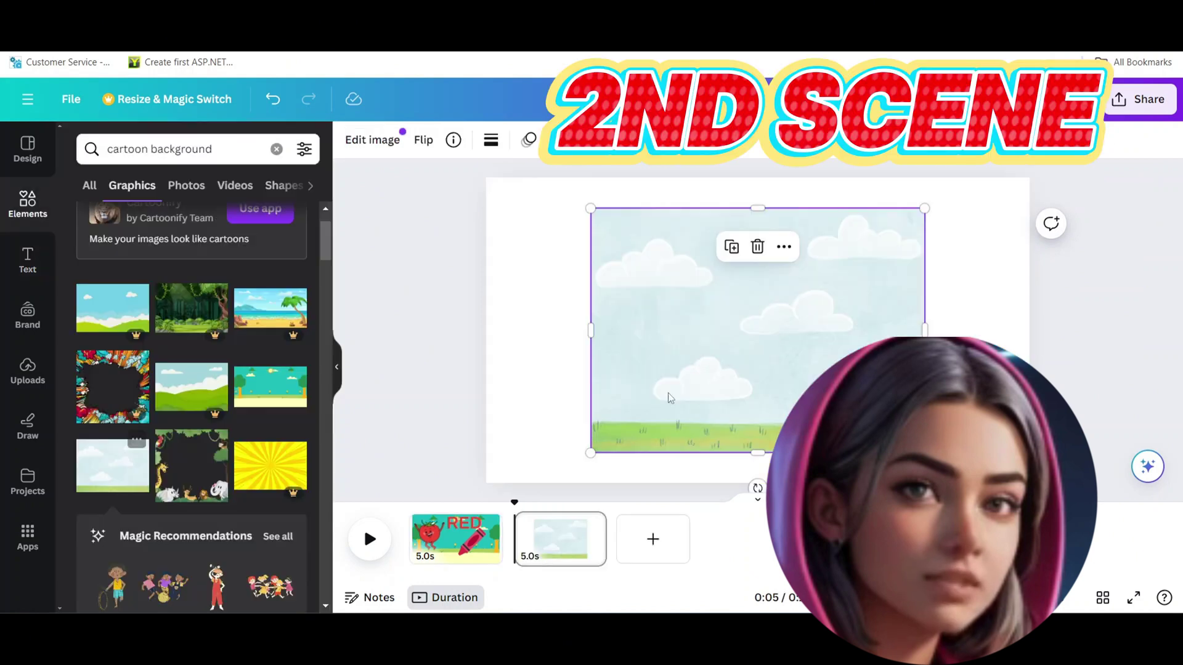
Enlarge the second scene's cloudy meadow background to fill the page and search the elements for an animated cloud.
{"action": "left_click_drag", "start_coordinate": [925, 452], "coordinate": [983, 495]}
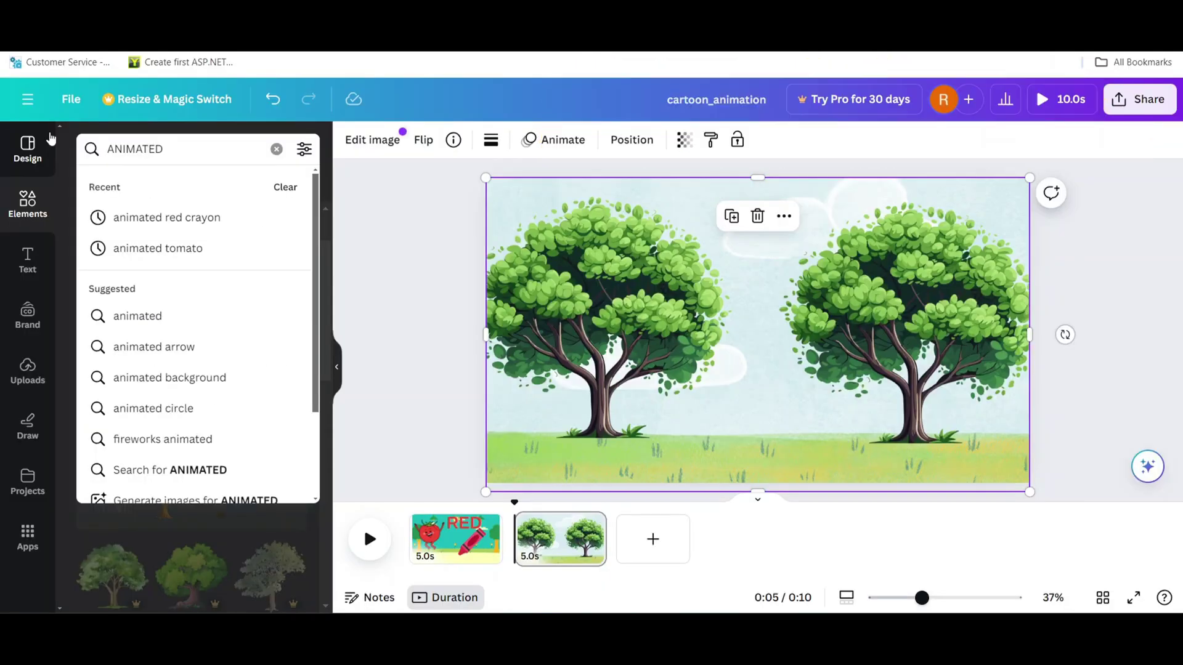
{"action": "type", "text": "CLOU"}
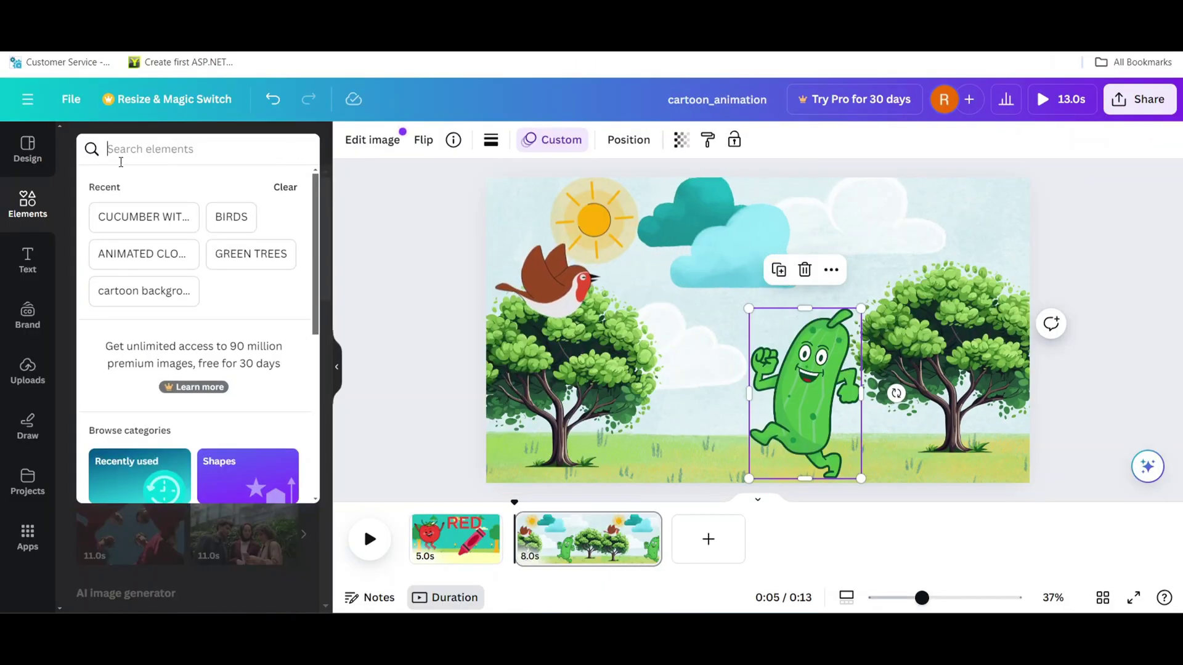
Search the elements for "green crayon" and add the tilted green crayon at the second scene's upper right, above the tree.
{"action": "type", "text": "GREE"}
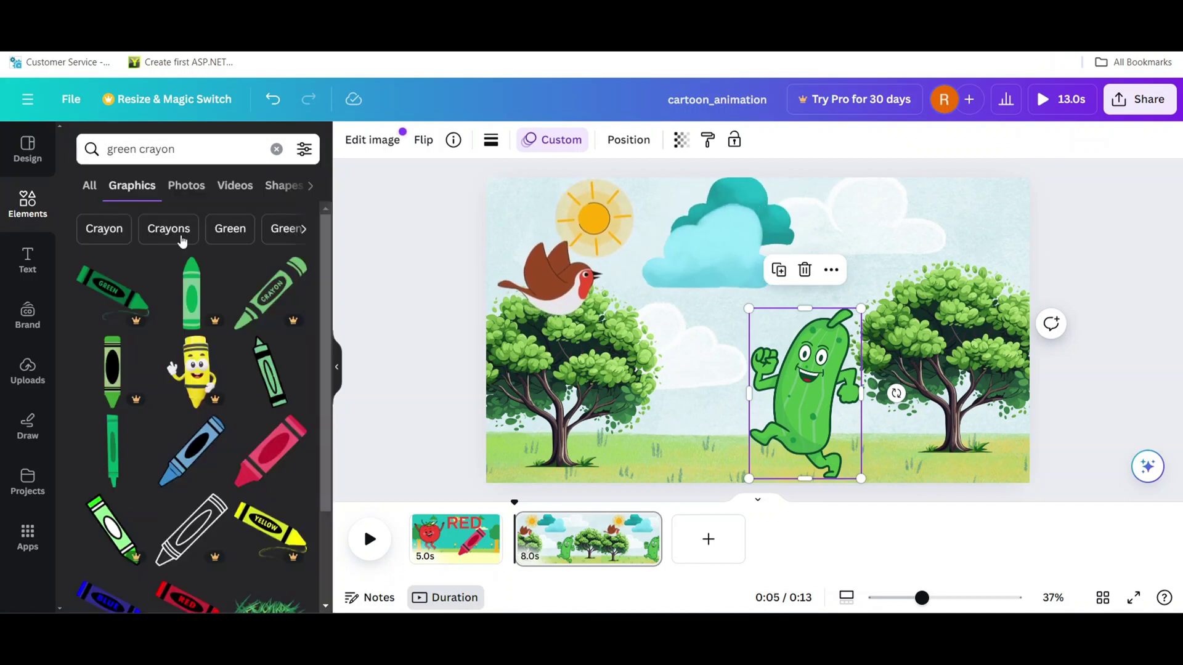
{"action": "left_click_drag", "start_coordinate": [271, 290], "coordinate": [898, 223]}
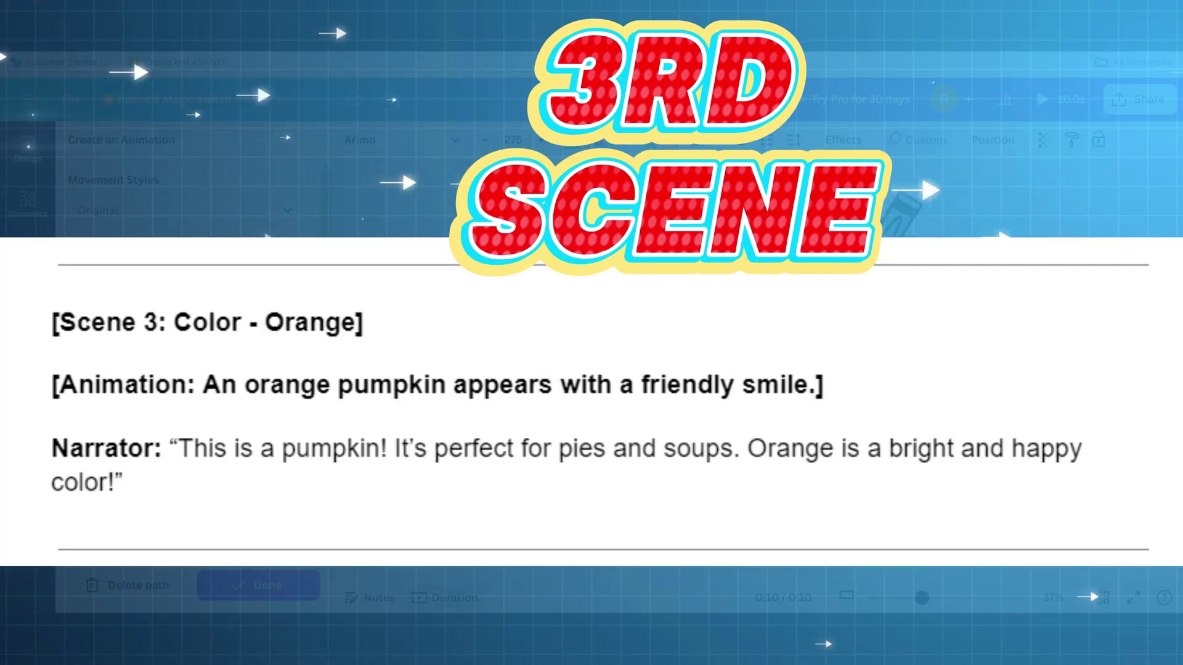
Add a blank third page after the GREEN scene.
{"action": "left_click", "coordinate": [663, 550]}
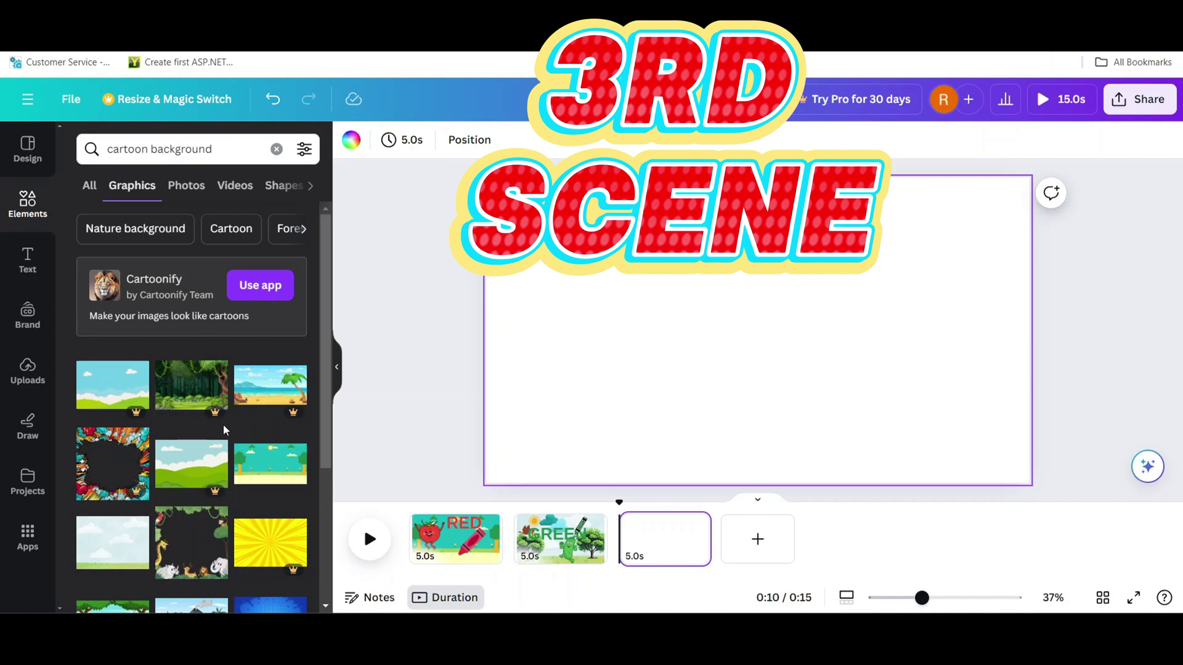
Add a green mountain landscape from the "Landscape" graphics to the third page and stretch it to fill the whole page.
{"action": "scroll", "coordinate": [224, 430], "scroll_direction": "down", "scroll_amount": 2}
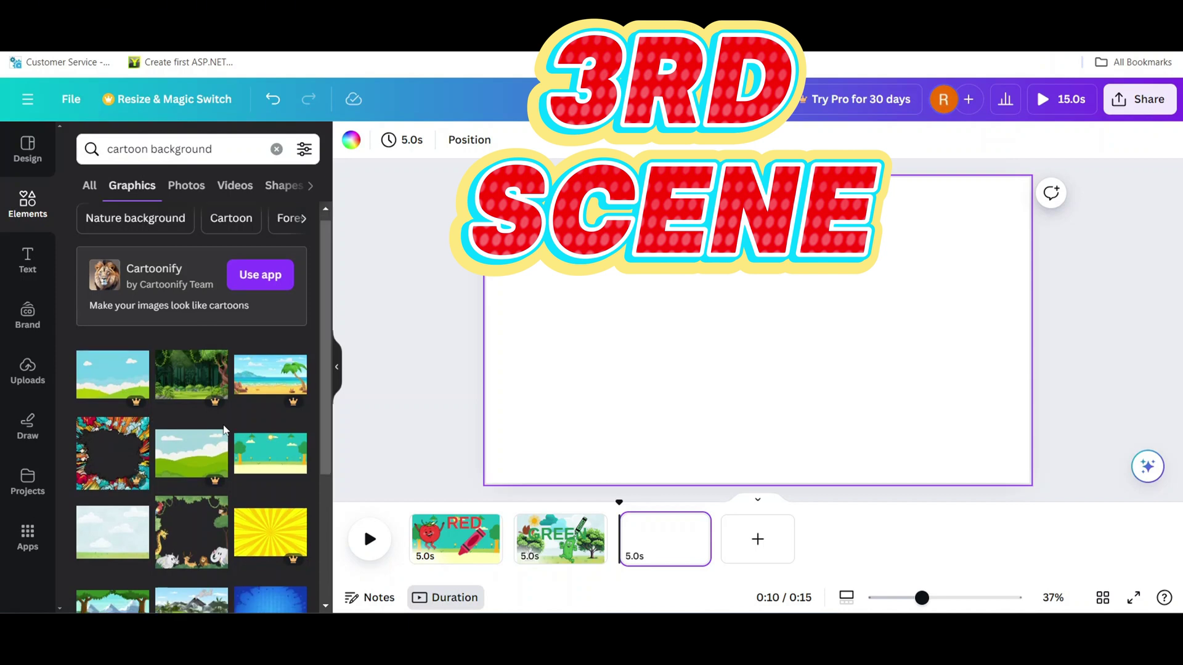
{"action": "scroll", "coordinate": [228, 431], "scroll_direction": "down", "scroll_amount": 3}
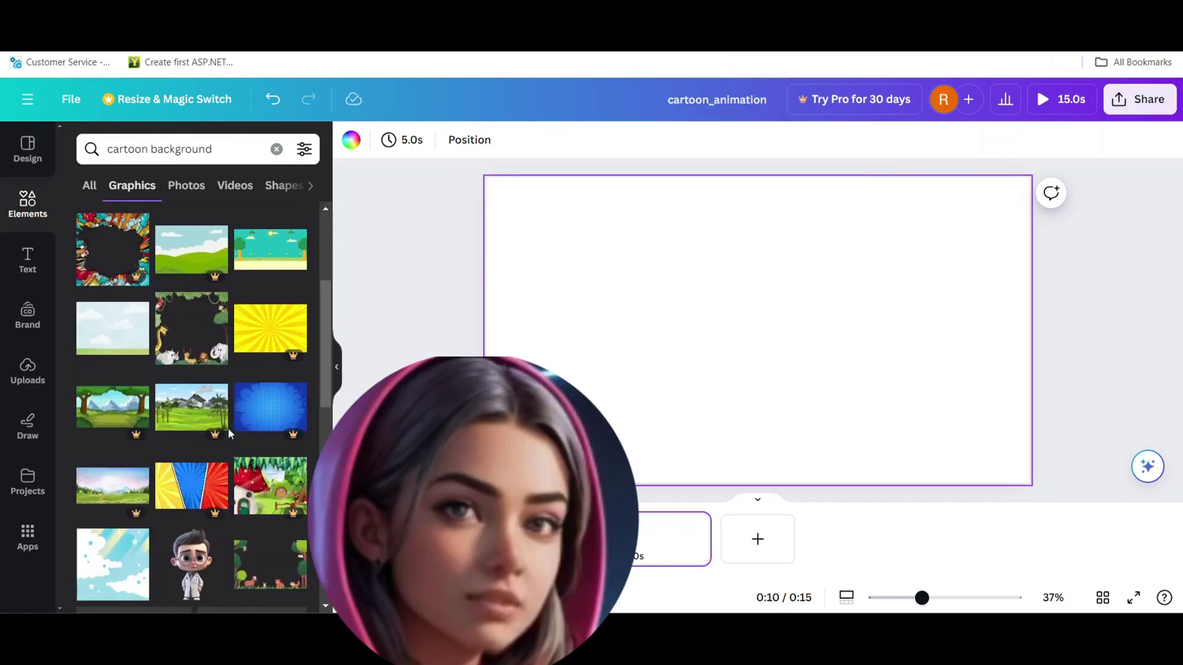
{"action": "scroll", "coordinate": [228, 428], "scroll_direction": "up", "scroll_amount": 1}
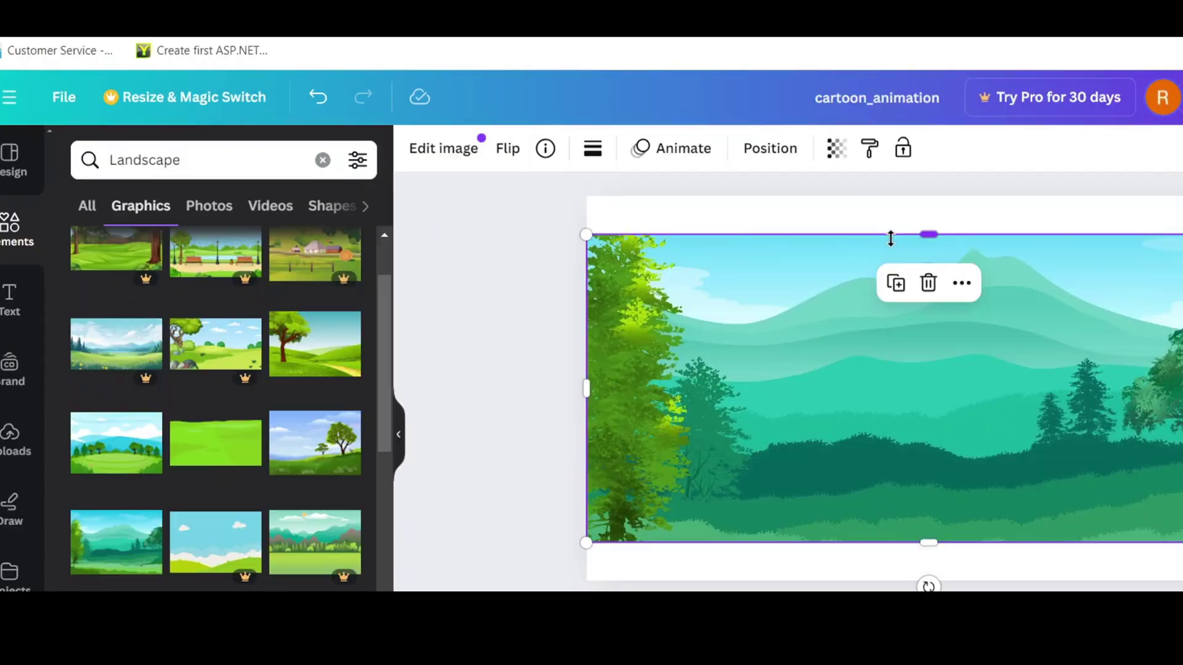
{"action": "left_click_drag", "start_coordinate": [728, 211], "coordinate": [728, 178]}
{"action": "left_click_drag", "start_coordinate": [760, 468], "coordinate": [760, 483]}
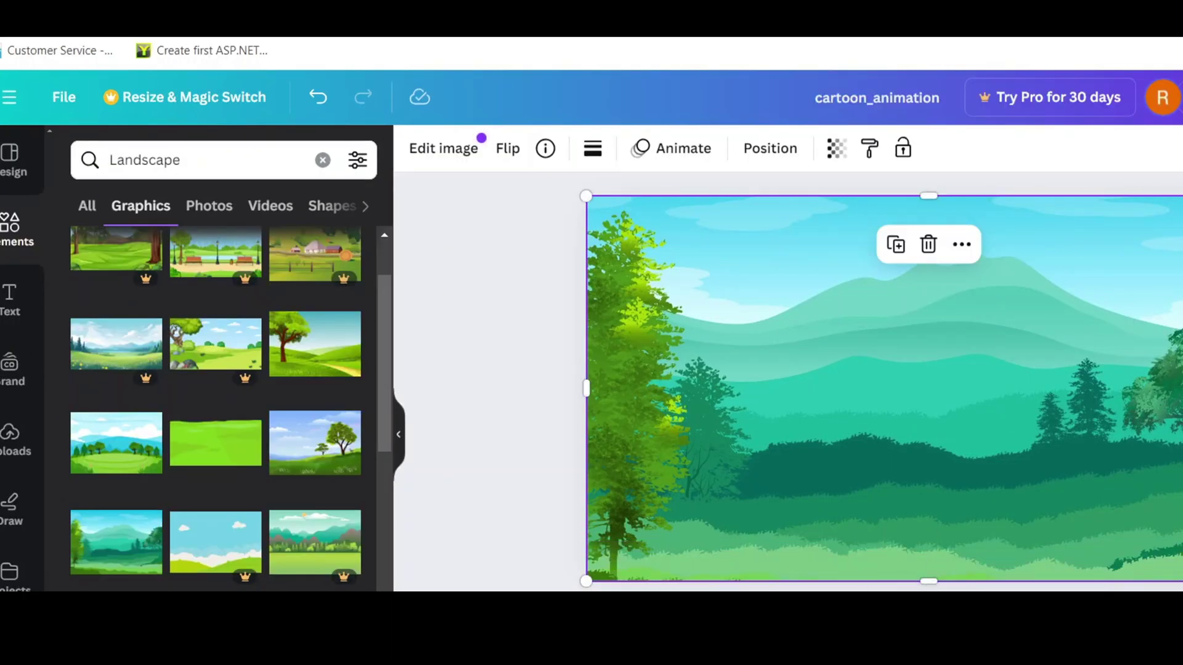
Search the elements for an orange pumpkin and place the wide-eyed pumpkin at the third scene's upper left.
{"action": "double_click", "coordinate": [183, 156]}
{"action": "key", "text": "BackSpace"}
{"action": "type", "text": "orange pu"}
{"action": "left_click", "coordinate": [172, 247]}
{"action": "scroll", "coordinate": [216, 400], "scroll_direction": "down", "scroll_amount": 2}
{"action": "left_click_drag", "start_coordinate": [123, 546], "coordinate": [775, 389]}
Search the elements for "orange crayon", add the beige crayon with orange ends, and turn it nearly upright with its tip down.
{"action": "triple_click", "coordinate": [109, 157]}
{"action": "type", "text": "orange cra"}
{"action": "left_click", "coordinate": [146, 238]}
{"action": "scroll", "coordinate": [266, 479], "scroll_direction": "down", "scroll_amount": 2}
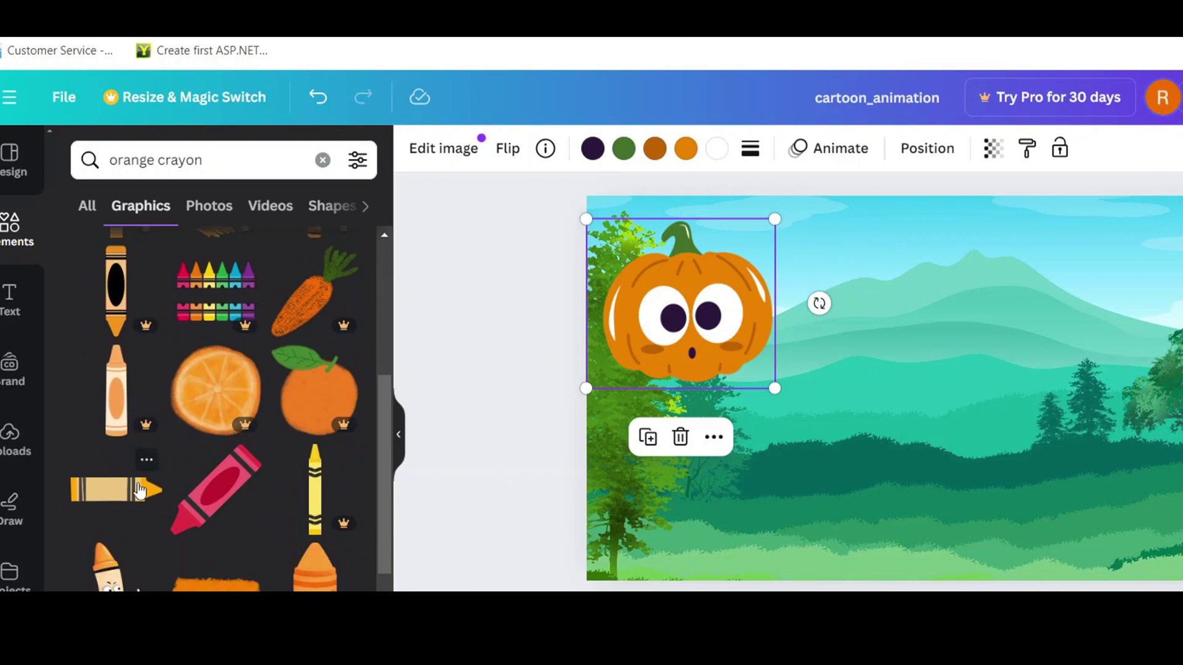
{"action": "left_click", "coordinate": [116, 490]}
{"action": "left_click_drag", "start_coordinate": [926, 470], "coordinate": [904, 343]}
Search the elements for "smiley face", replace the search with "eyes", and place the green-rimmed eyes on the crayon's upper part.
{"action": "triple_click", "coordinate": [154, 159]}
{"action": "type", "text": "smiley face"}
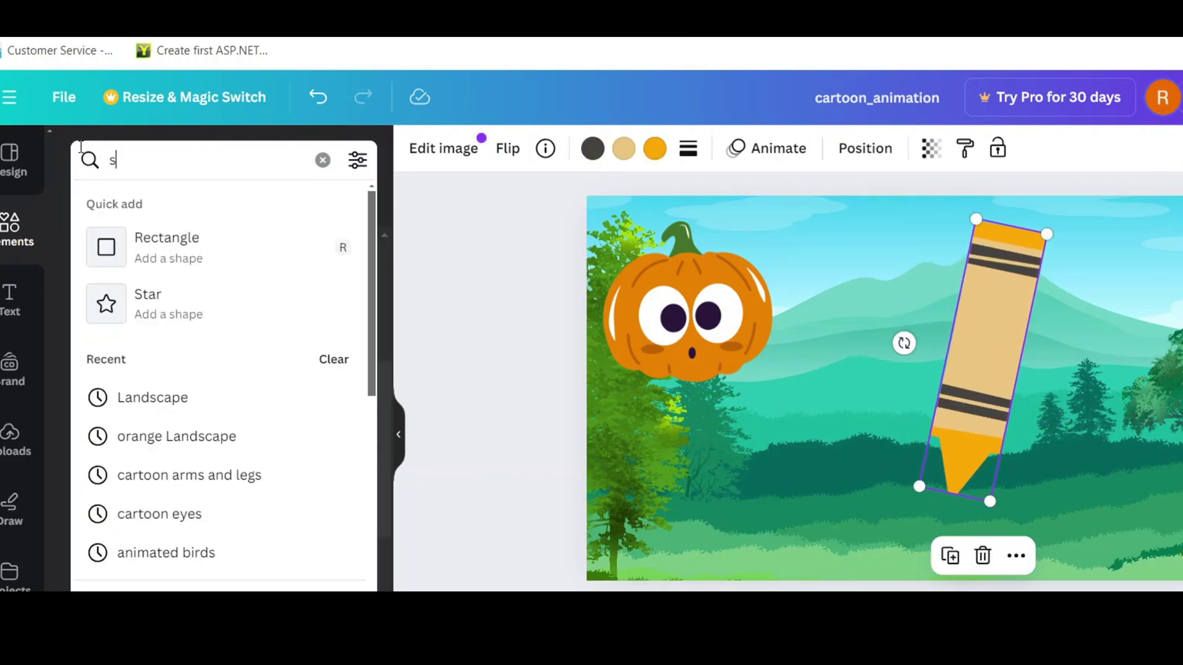
{"action": "key", "text": "Return"}
{"action": "left_click", "coordinate": [201, 160]}
{"action": "key", "text": "BackSpace"}
{"action": "key", "text": "BackSpace"}
{"action": "key", "text": "BackSpace"}
{"action": "key", "text": "BackSpace"}
{"action": "type", "text": "eyes"}
{"action": "key", "text": "Return"}
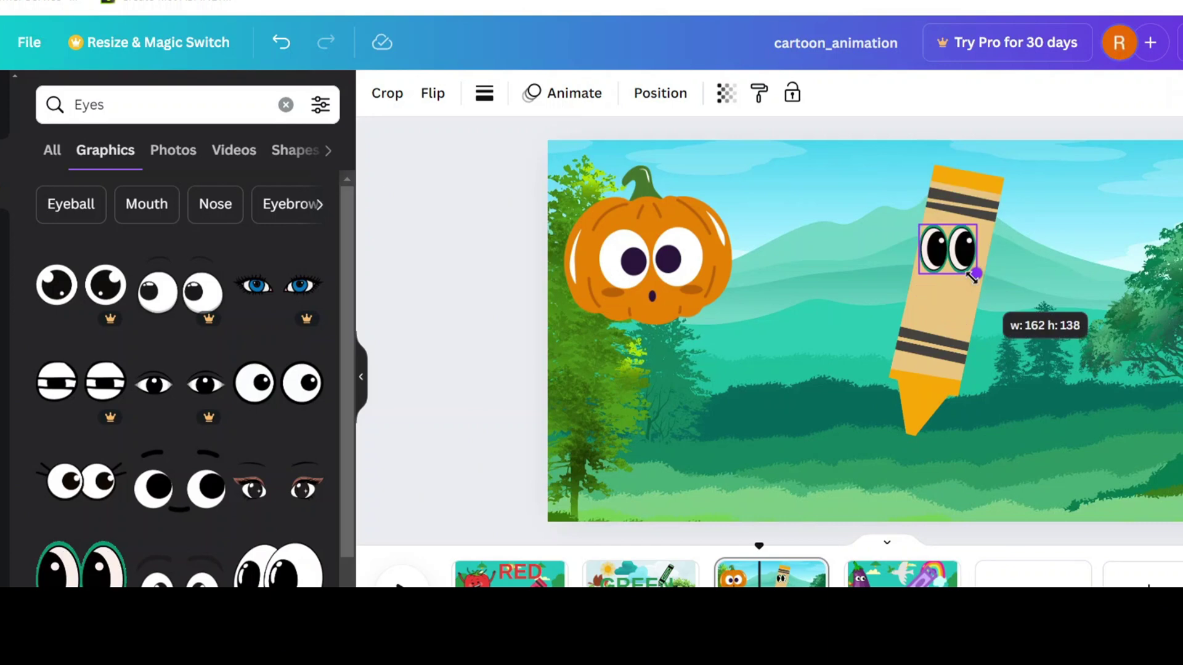
Give the pumpkin a custom animation along a path drawn from the third scene's upper left towards its lower middle.
{"action": "left_click", "coordinate": [699, 306]}
{"action": "left_click", "coordinate": [823, 148]}
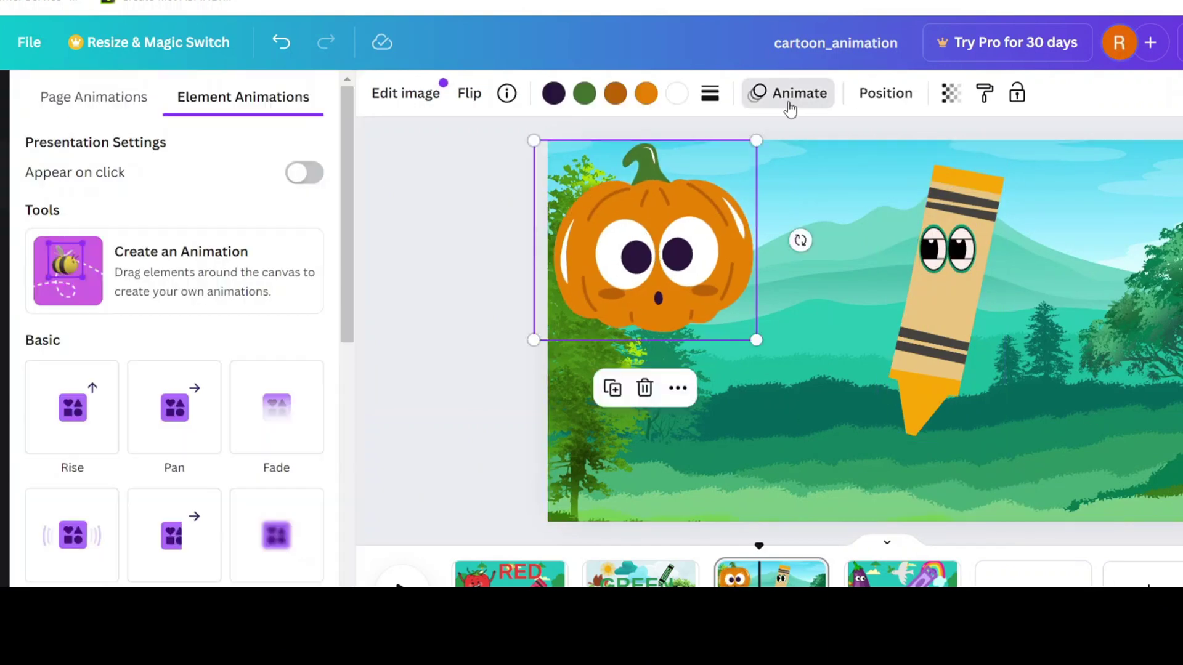
{"action": "left_click", "coordinate": [197, 328]}
{"action": "left_click_drag", "start_coordinate": [699, 306], "coordinate": [864, 487]}
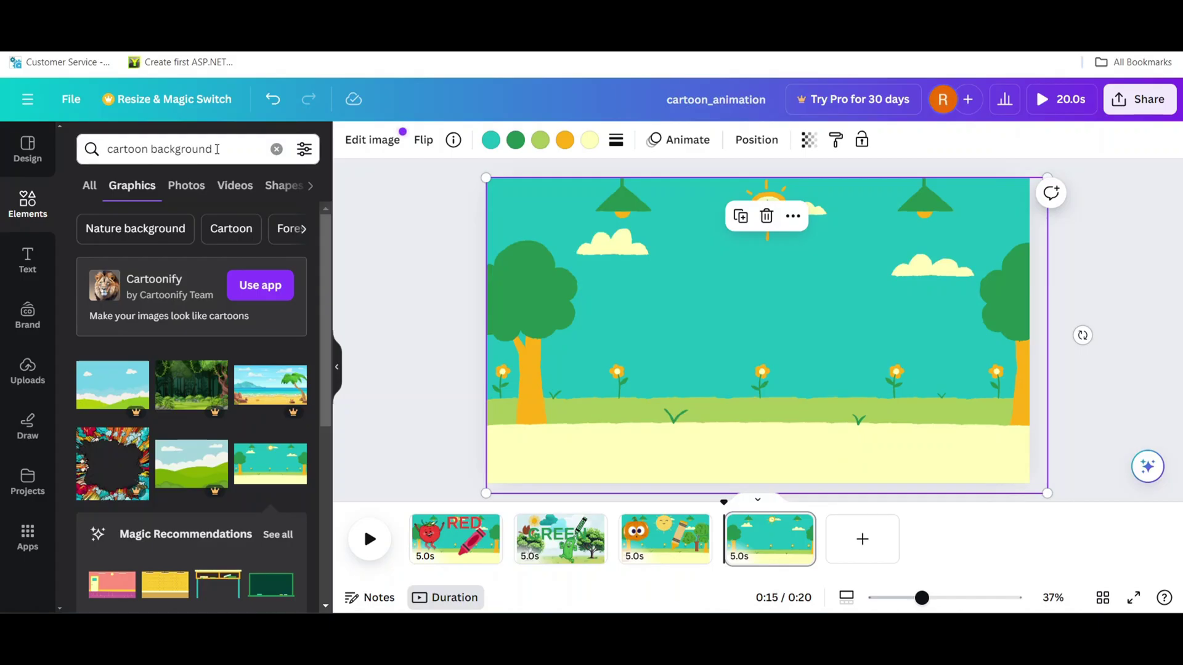
Search the elements for a cloud for the fourth scene and add the red-and-yellow bird to it.
{"action": "left_click", "coordinate": [97, 148]}
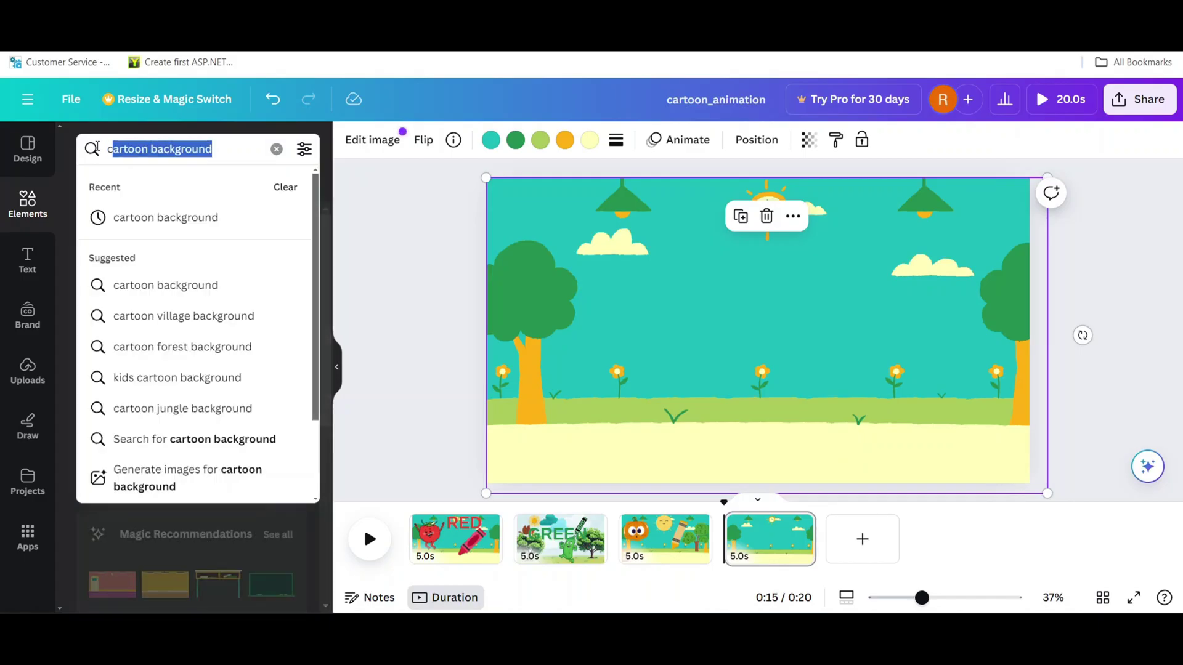
{"action": "key", "text": "BackSpace"}
{"action": "type", "text": "clo"}
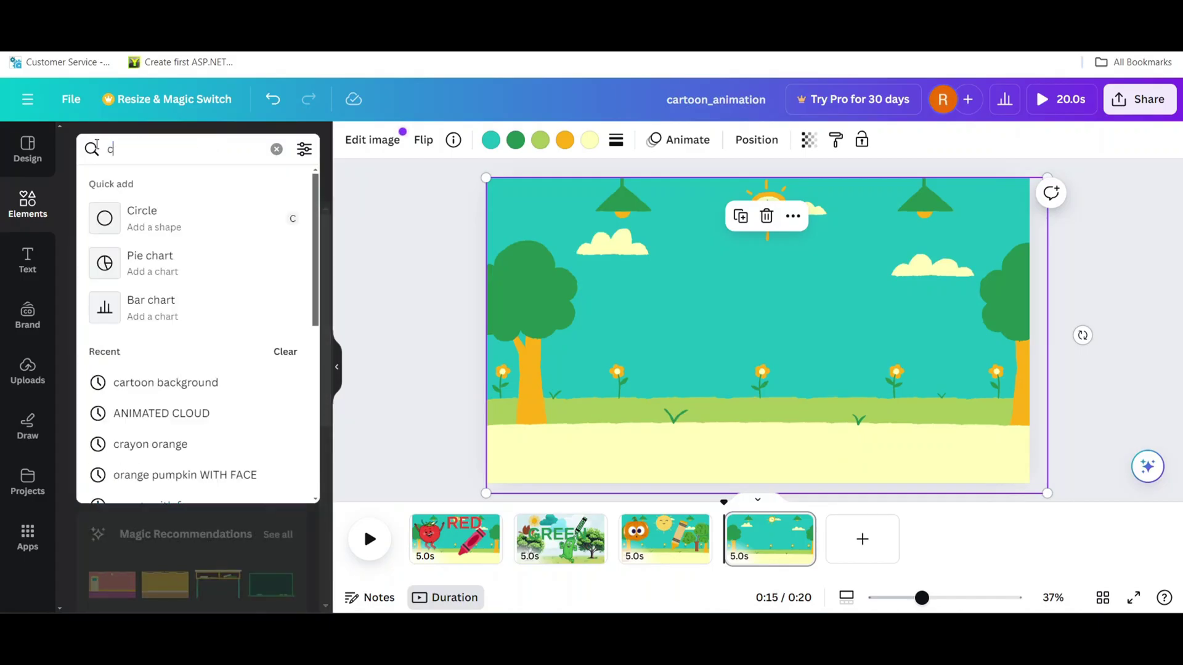
{"action": "key", "text": "Return"}
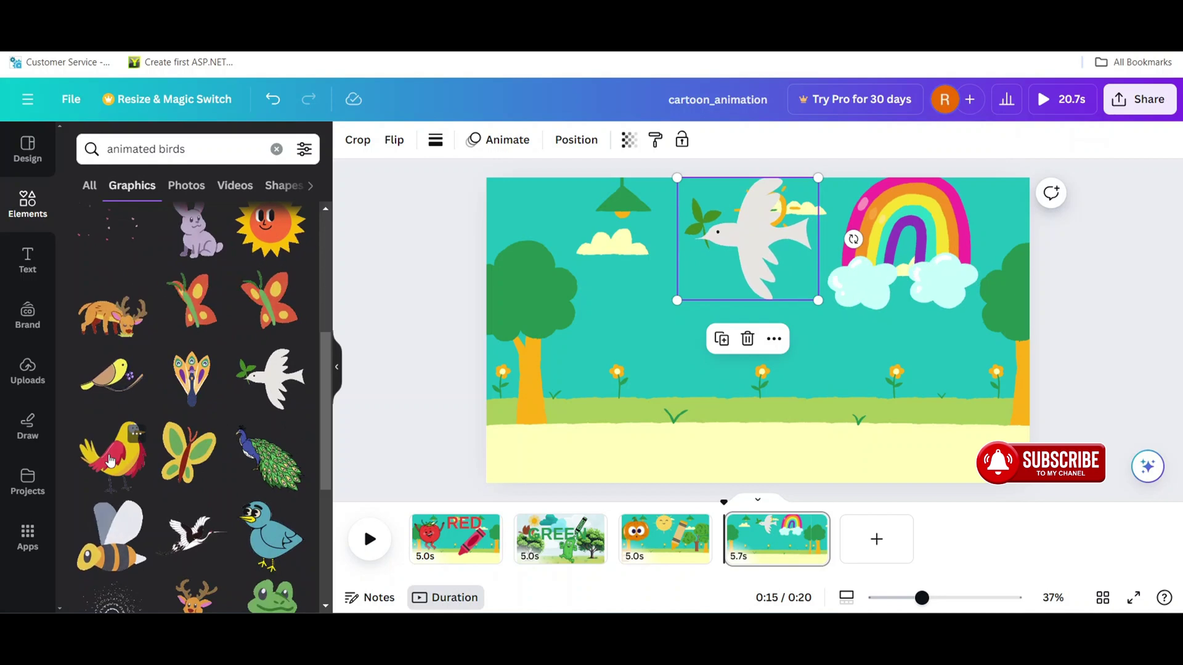
{"action": "left_click", "coordinate": [98, 459]}
{"action": "left_click_drag", "start_coordinate": [877, 466], "coordinate": [784, 356]}
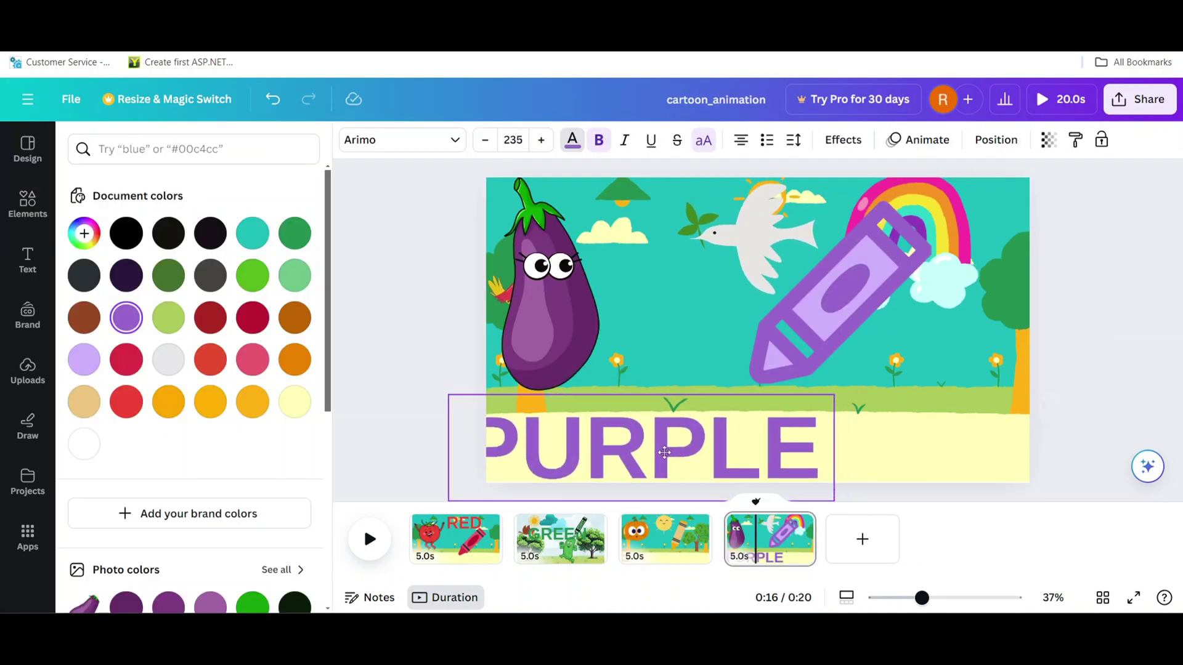
Move the PURPLE heading past the page's left edge, animate it along a rightward path, and open its movement style choices.
{"action": "left_click_drag", "start_coordinate": [665, 453], "coordinate": [467, 444]}
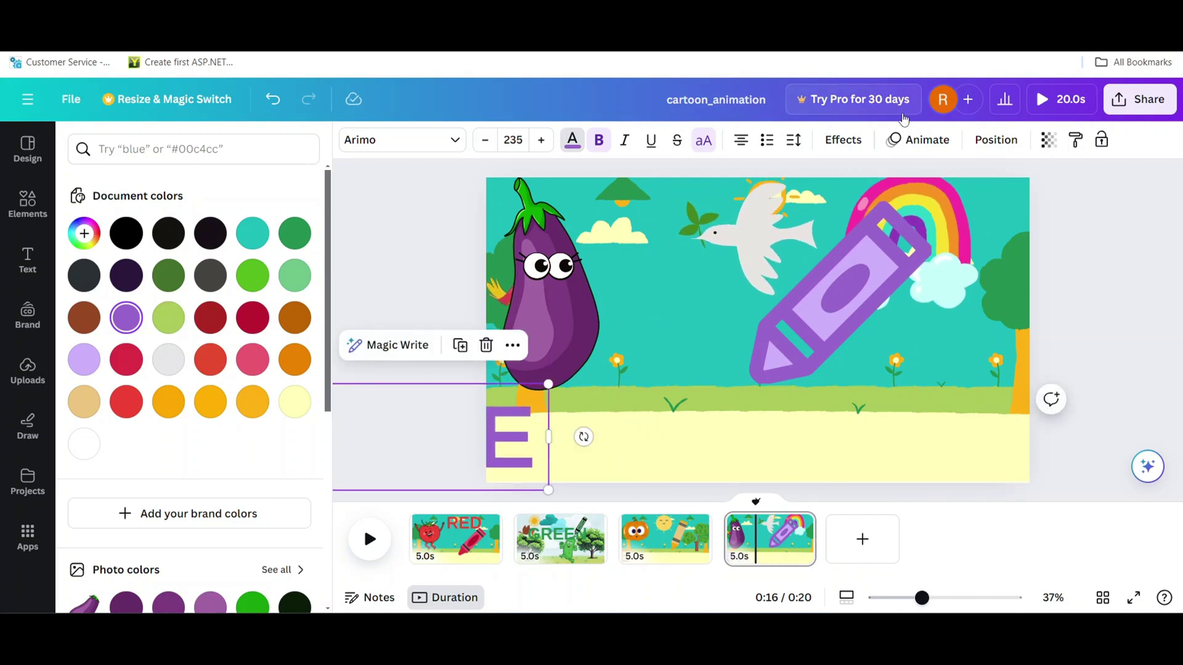
{"action": "left_click", "coordinate": [914, 144]}
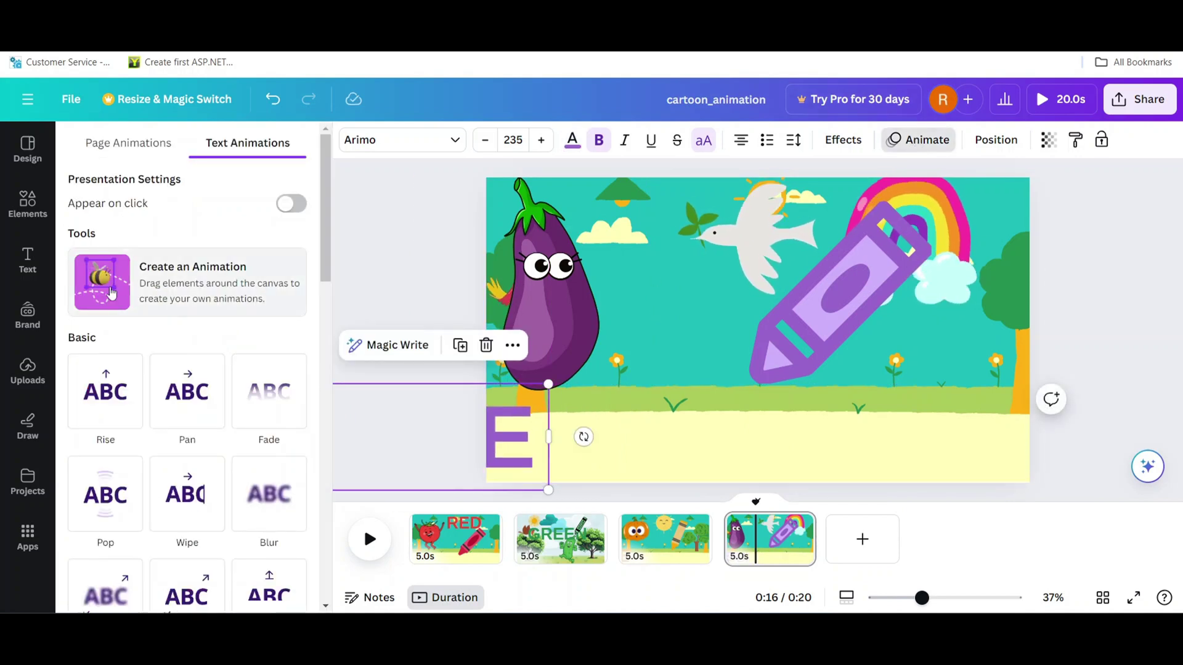
{"action": "left_click", "coordinate": [112, 293]}
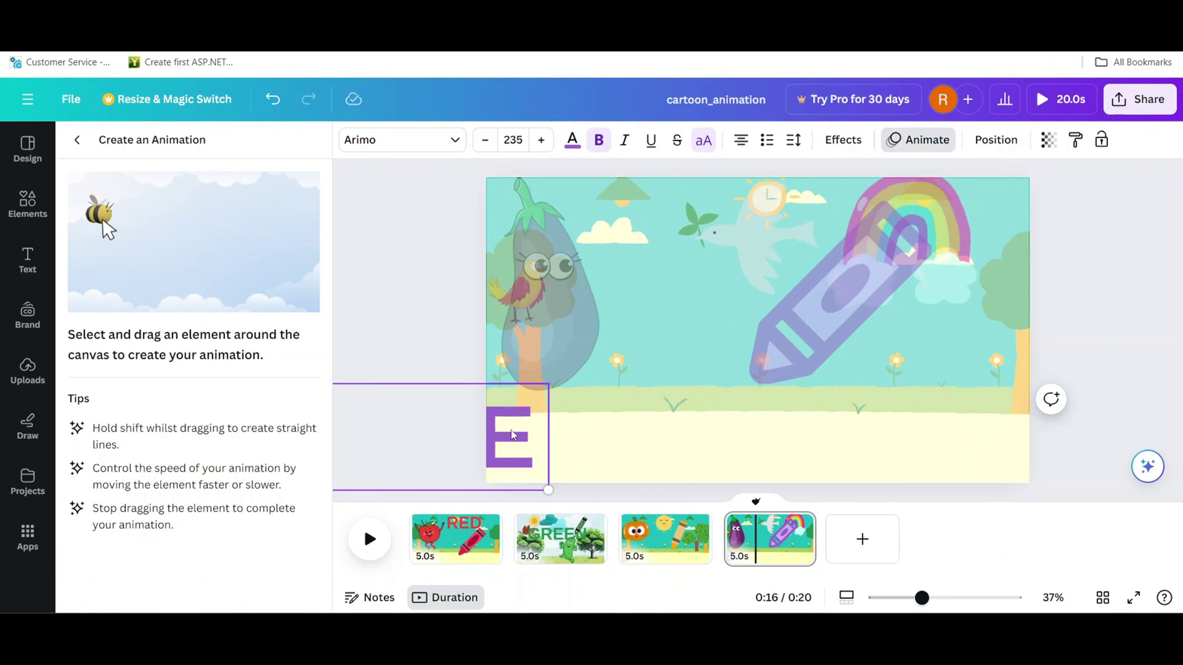
{"action": "mouse_move", "coordinate": [630, 435]}
{"action": "left_mouse_down"}
{"action": "mouse_move", "coordinate": [975, 434]}
{"action": "mouse_move", "coordinate": [981, 424]}
{"action": "left_mouse_up"}
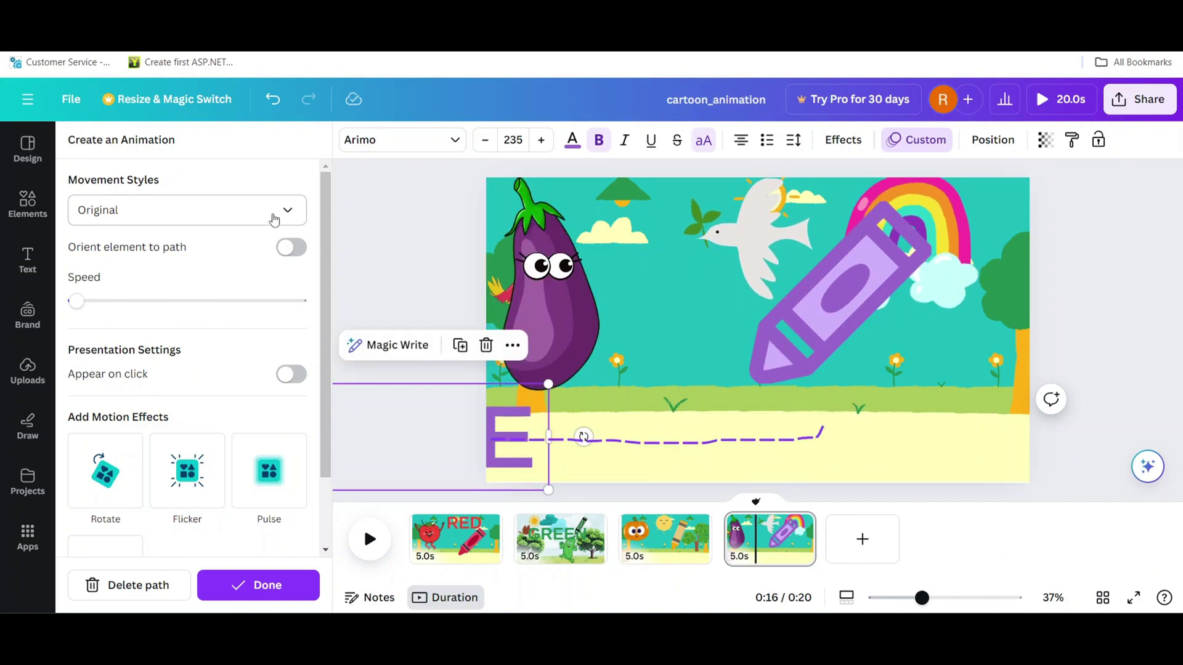
{"action": "left_click", "coordinate": [236, 212]}
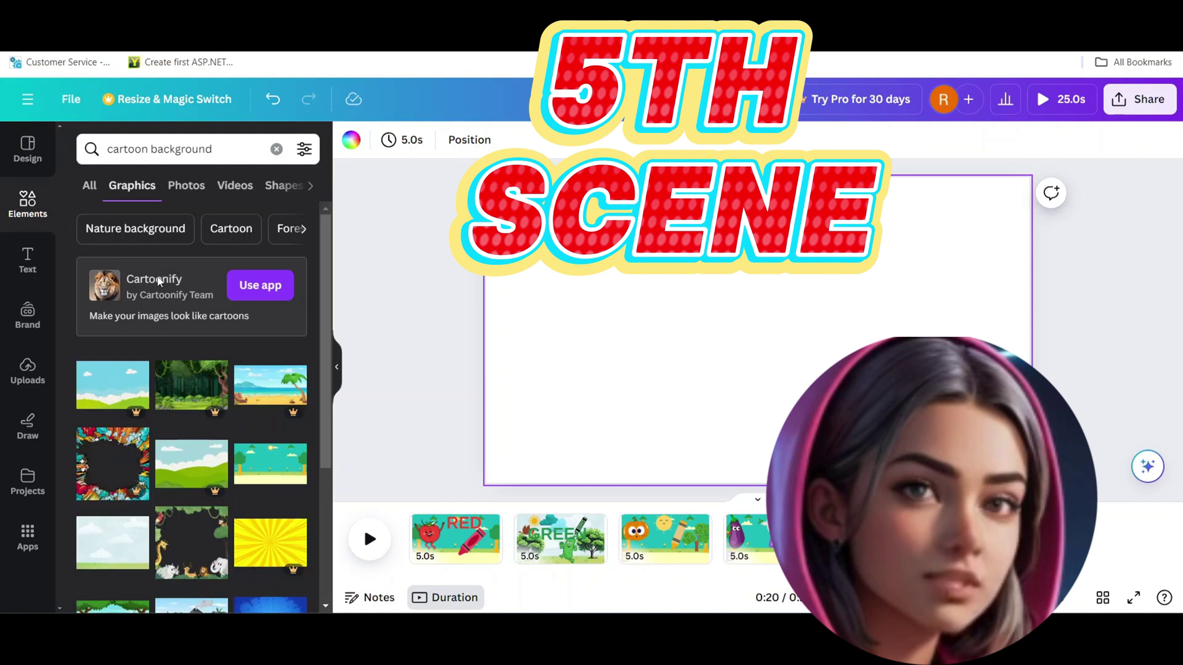
Add the painted farmhouse-and-tree background to the fifth page, search for "yellow corn", and place a corn cob on its left side.
{"action": "left_click", "coordinate": [282, 472]}
{"action": "left_click", "coordinate": [185, 149]}
{"action": "type", "text": "yellow corn"}
{"action": "key", "text": "Return"}
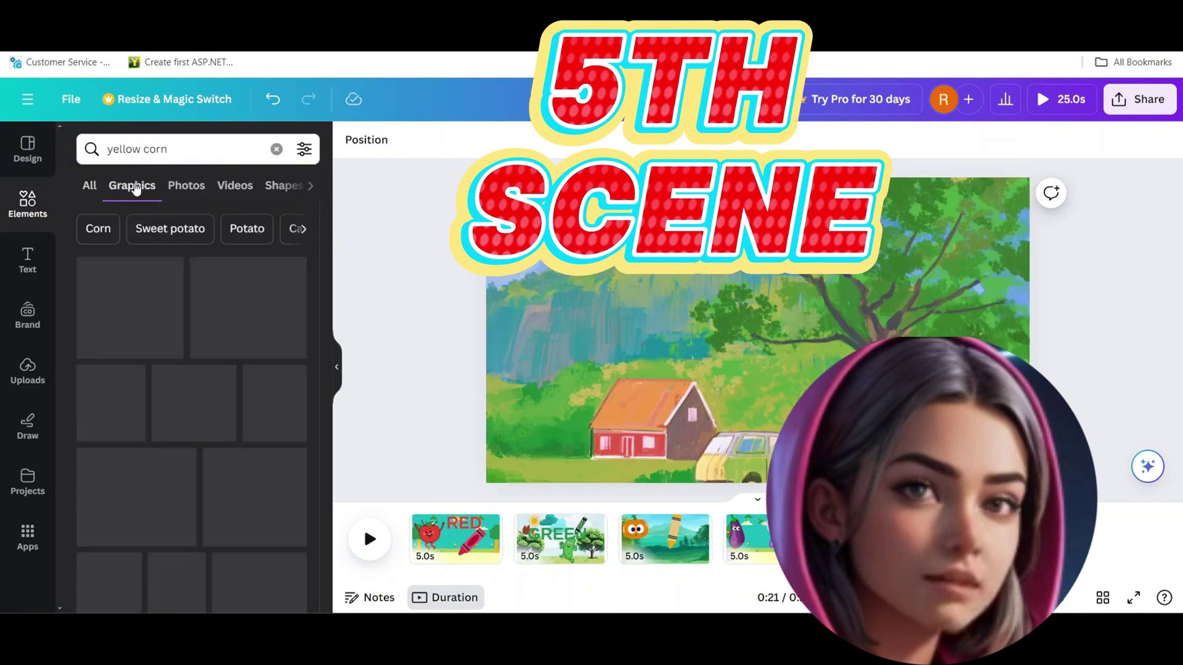
{"action": "left_click", "coordinate": [114, 241]}
{"action": "left_click_drag", "start_coordinate": [641, 478], "coordinate": [603, 457]}
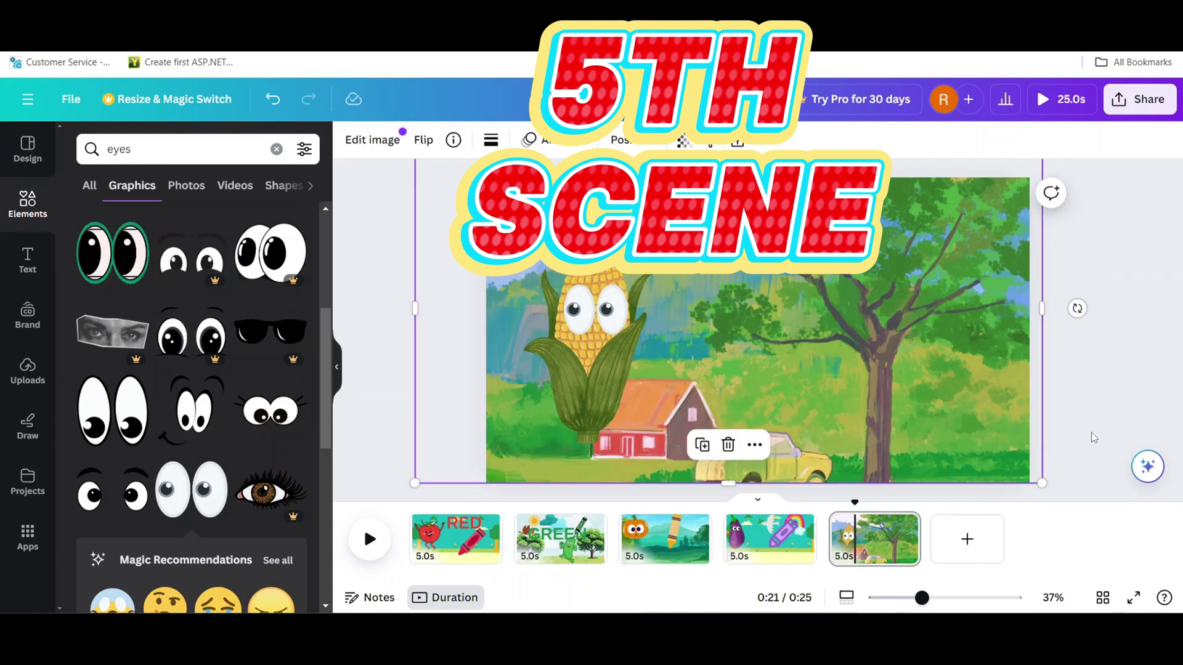
Search the elements for "yellow crayon" and place a small rainbow with clouds at the top middle of the fifth scene.
{"action": "left_click", "coordinate": [276, 149]}
{"action": "type", "text": "yellow crayon"}
{"action": "key", "text": "Return"}
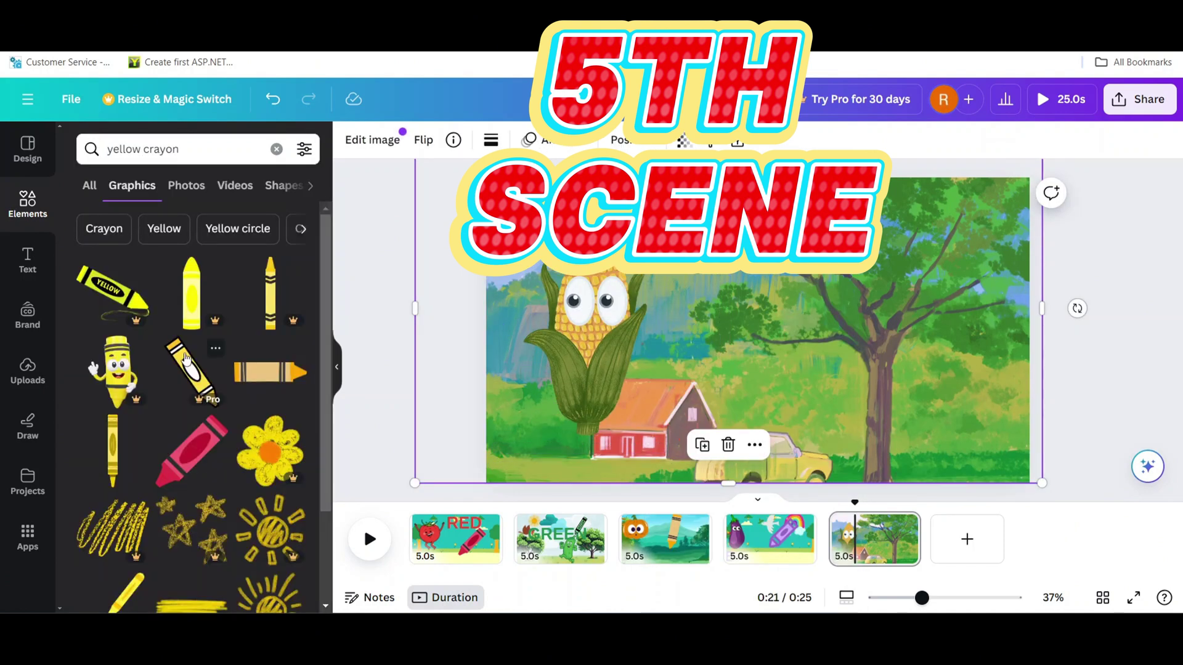
{"action": "scroll", "coordinate": [187, 359], "scroll_direction": "down", "scroll_amount": 5}
{"action": "scroll", "coordinate": [187, 359], "scroll_direction": "down", "scroll_amount": 5}
{"action": "left_click_drag", "start_coordinate": [264, 267], "coordinate": [682, 209]}
{"action": "scroll", "coordinate": [239, 442], "scroll_direction": "down", "scroll_amount": 5}
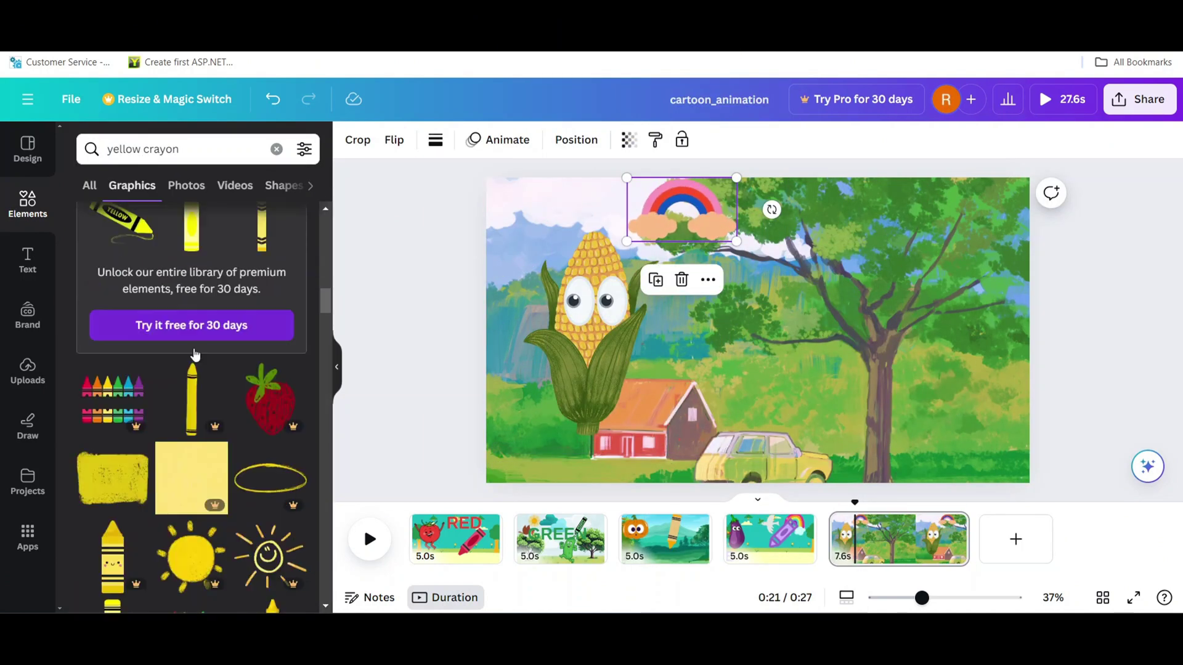
Add a yellow crayon between the corn and the tree trunk, and delete the rainbow from the fifth scene.
{"action": "scroll", "coordinate": [194, 356], "scroll_direction": "up", "scroll_amount": 10}
{"action": "left_click_drag", "start_coordinate": [191, 290], "coordinate": [792, 343]}
{"action": "left_click", "coordinate": [683, 210]}
{"action": "key", "text": "Delete"}
Search the elements for animated birds and place a blue bird and a white outlined bird on the fifth scene's tree.
{"action": "left_click", "coordinate": [277, 149]}
{"action": "type", "text": "anim"}
{"action": "left_click", "coordinate": [176, 272]}
{"action": "scroll", "coordinate": [164, 438], "scroll_direction": "down", "scroll_amount": 5}
{"action": "left_click_drag", "start_coordinate": [163, 438], "coordinate": [956, 253]}
{"action": "scroll", "coordinate": [164, 400], "scroll_direction": "down", "scroll_amount": 5}
{"action": "left_click_drag", "start_coordinate": [269, 391], "coordinate": [164, 455]}
{"action": "scroll", "coordinate": [164, 455], "scroll_direction": "down", "scroll_amount": 5}
{"action": "left_click_drag", "start_coordinate": [112, 407], "coordinate": [887, 286]}
Create a custom movement animation for the corn character in the fifth scene.
{"action": "left_click", "coordinate": [585, 308]}
{"action": "left_click", "coordinate": [553, 140]}
{"action": "left_click", "coordinate": [92, 271]}
{"action": "left_click", "coordinate": [675, 219]}
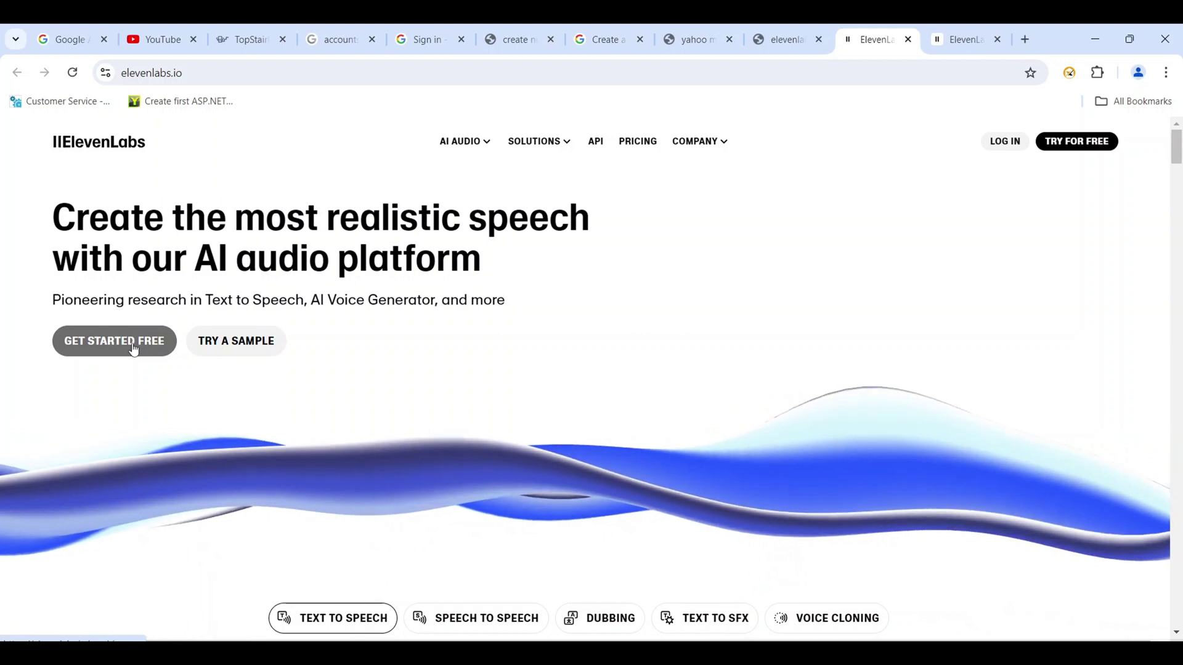
Sign up for a free ElevenLabs account with Google and log in.
{"action": "left_click", "coordinate": [133, 347]}
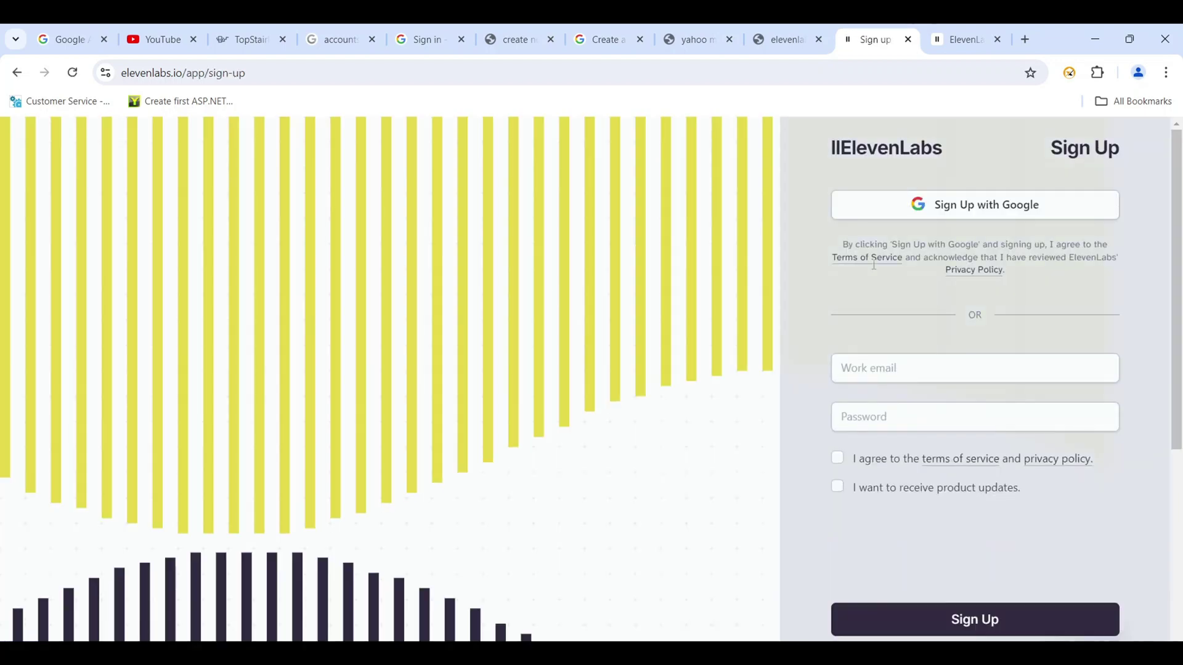
{"action": "left_click", "coordinate": [990, 211]}
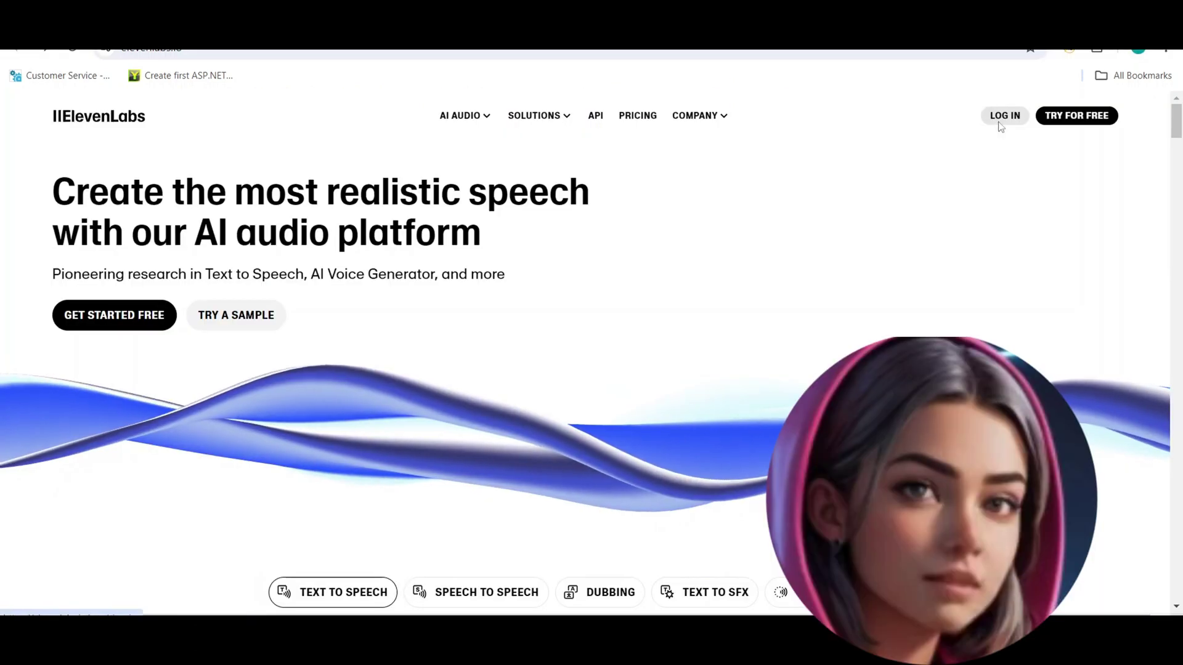
{"action": "left_click", "coordinate": [1000, 122]}
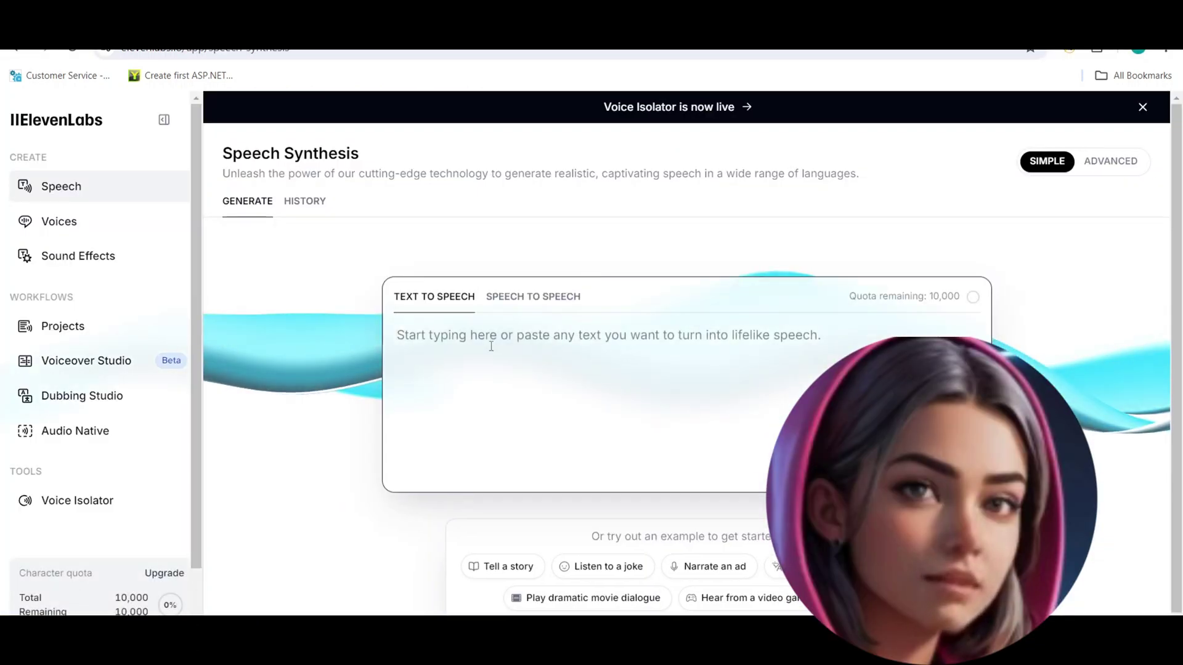
Enter the red tomato narration as text to speech and replace its opening "Here's" with "Hello my friends".
{"action": "left_click", "coordinate": [491, 346]}
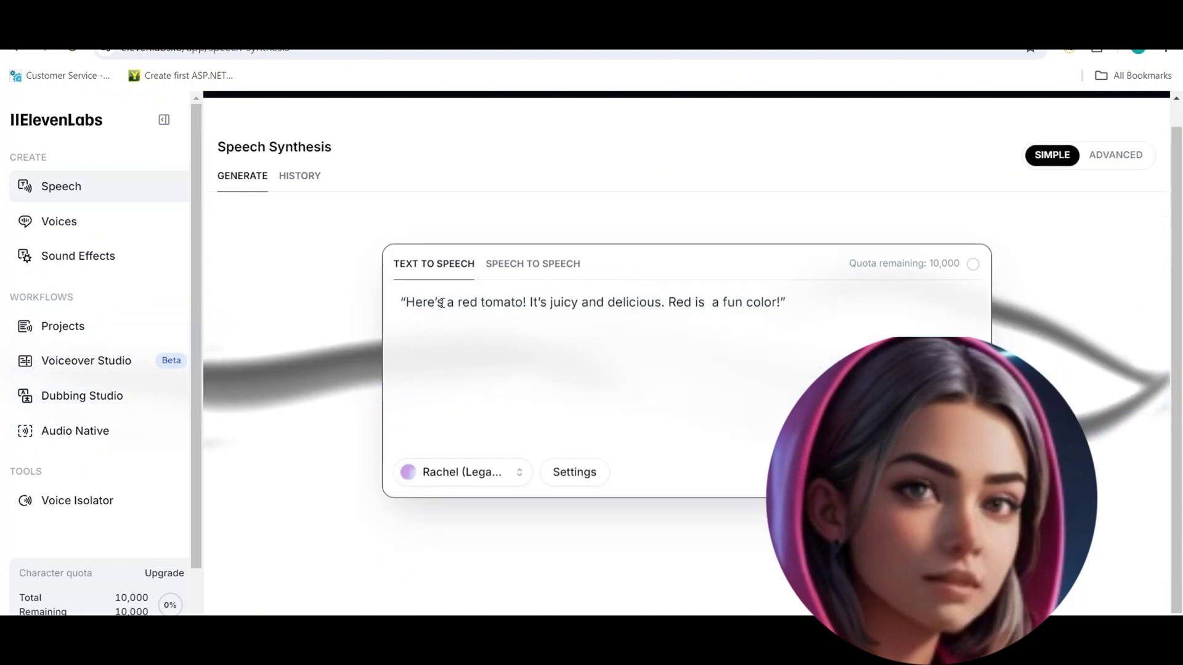
{"action": "double_click", "coordinate": [412, 302]}
{"action": "type", "text": "Hello my friends"}
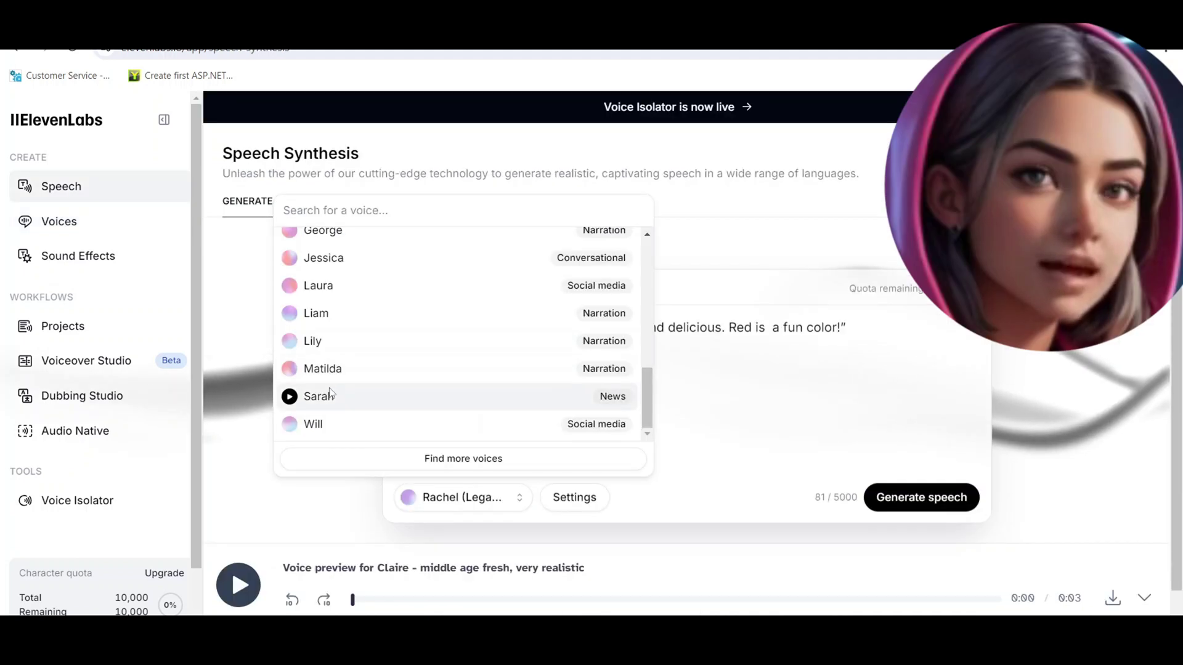
Choose the Sarah voice and generate the narration speech.
{"action": "left_click", "coordinate": [319, 397]}
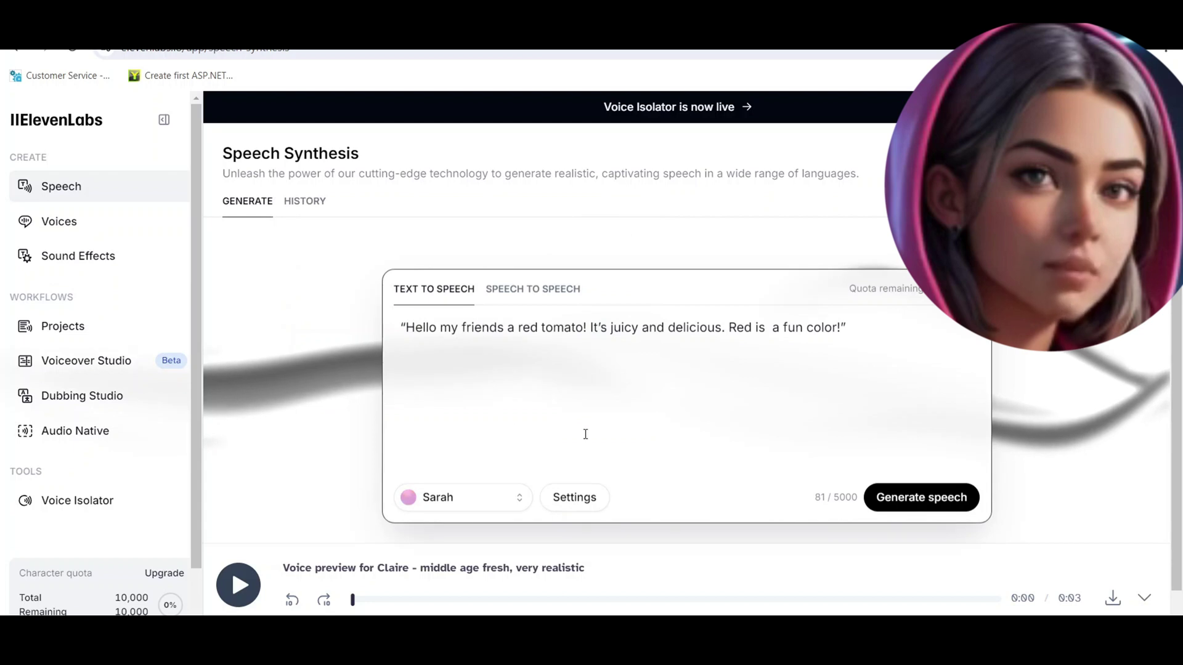
{"action": "left_click", "coordinate": [925, 505]}
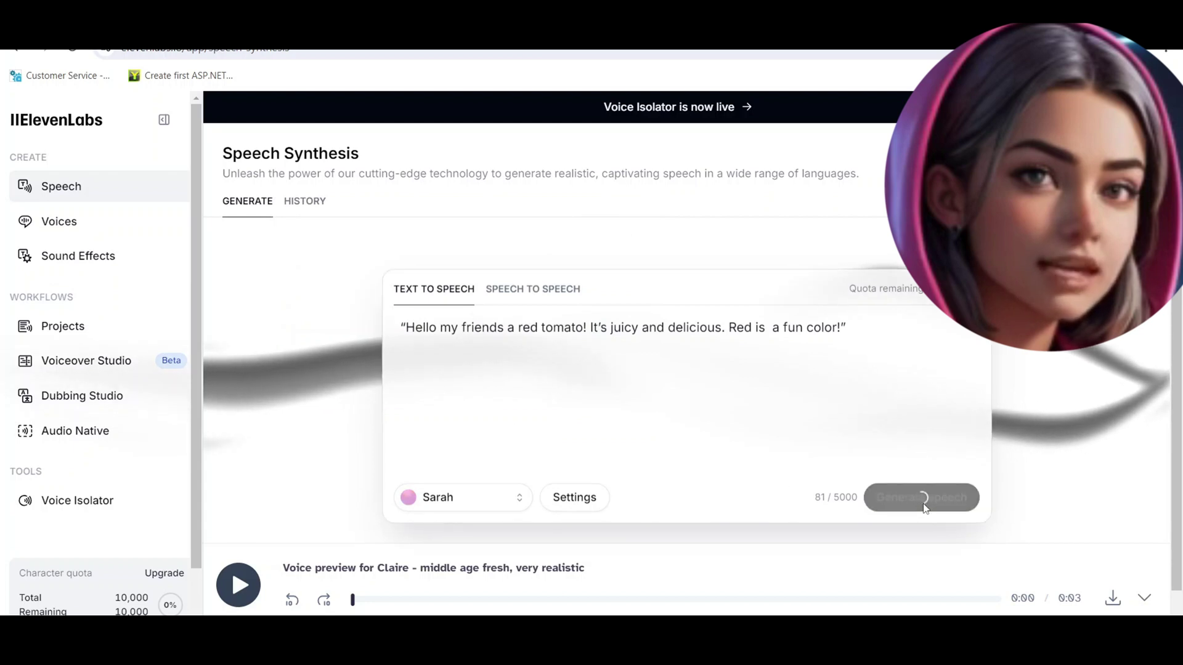
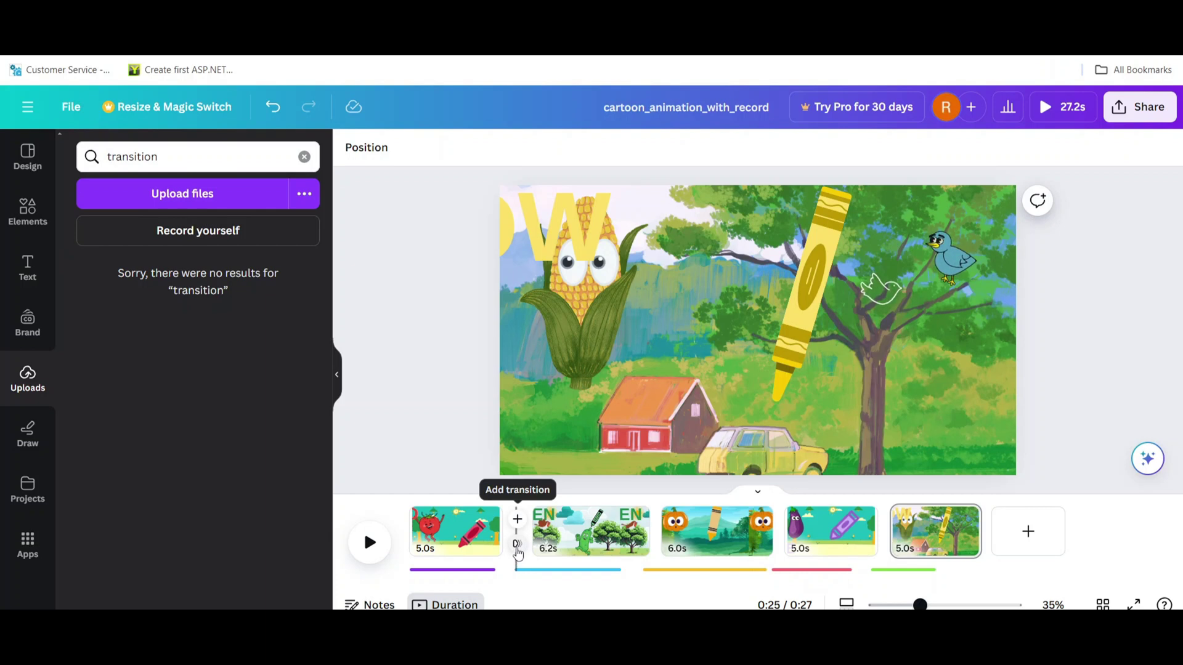
Add a Color Wipe transition between the first and second scenes in Canva and set its first colour to bright green.
{"action": "left_click", "coordinate": [517, 545]}
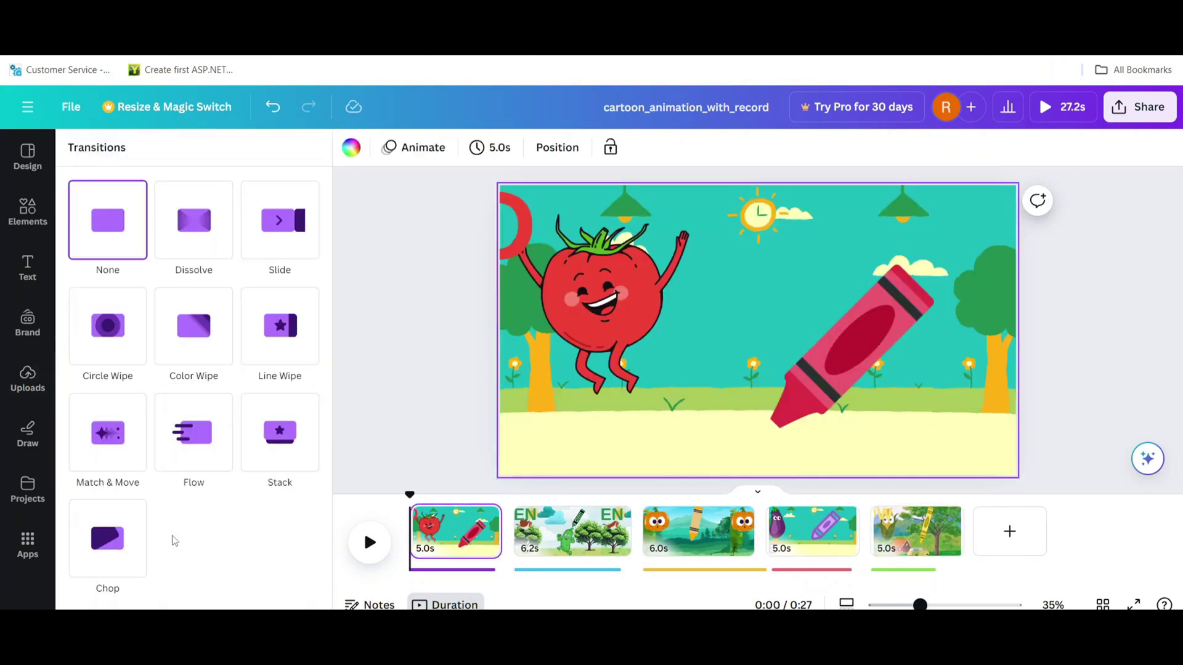
{"action": "left_click", "coordinate": [193, 325]}
{"action": "left_click", "coordinate": [185, 523]}
{"action": "scroll", "coordinate": [66, 462], "scroll_direction": "down", "scroll_amount": 3}
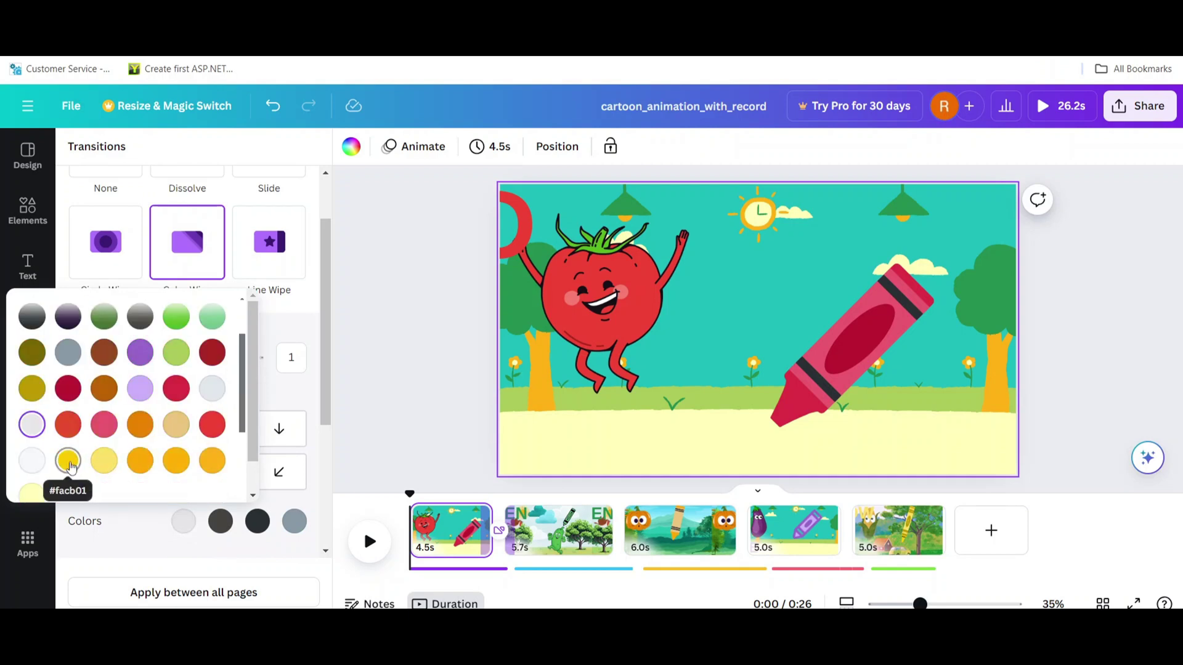
{"action": "left_click", "coordinate": [176, 316]}
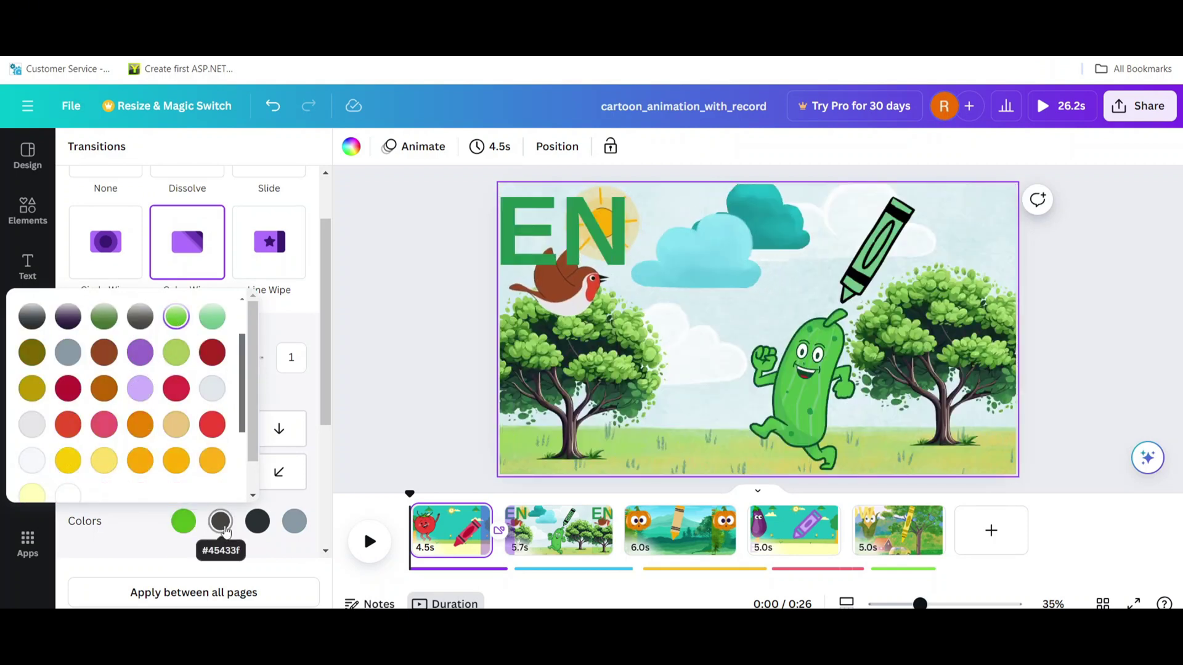
Set the first transition's second, third and fourth Color Wipe colours to light purple, pink and tan, and preview the video.
{"action": "left_click", "coordinate": [220, 521]}
{"action": "left_click", "coordinate": [145, 466]}
{"action": "left_click", "coordinate": [258, 521]}
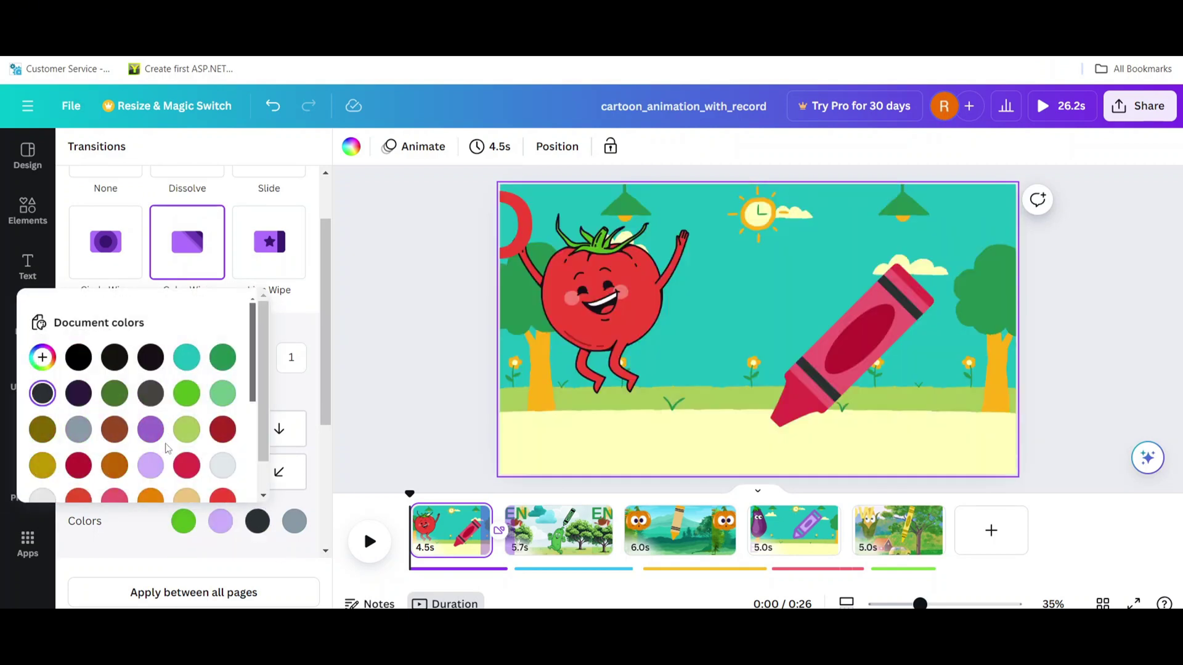
{"action": "scroll", "coordinate": [123, 400], "scroll_direction": "down", "scroll_amount": 3}
{"action": "left_click", "coordinate": [115, 424]}
{"action": "left_click", "coordinate": [294, 521]}
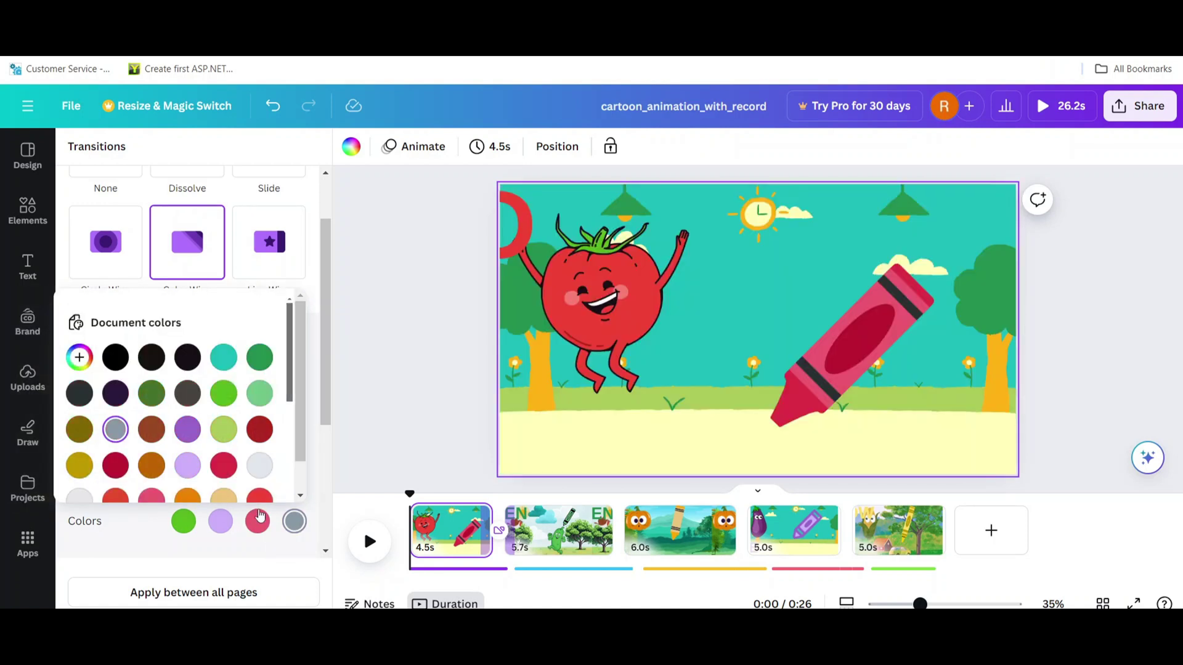
{"action": "left_click", "coordinate": [217, 498]}
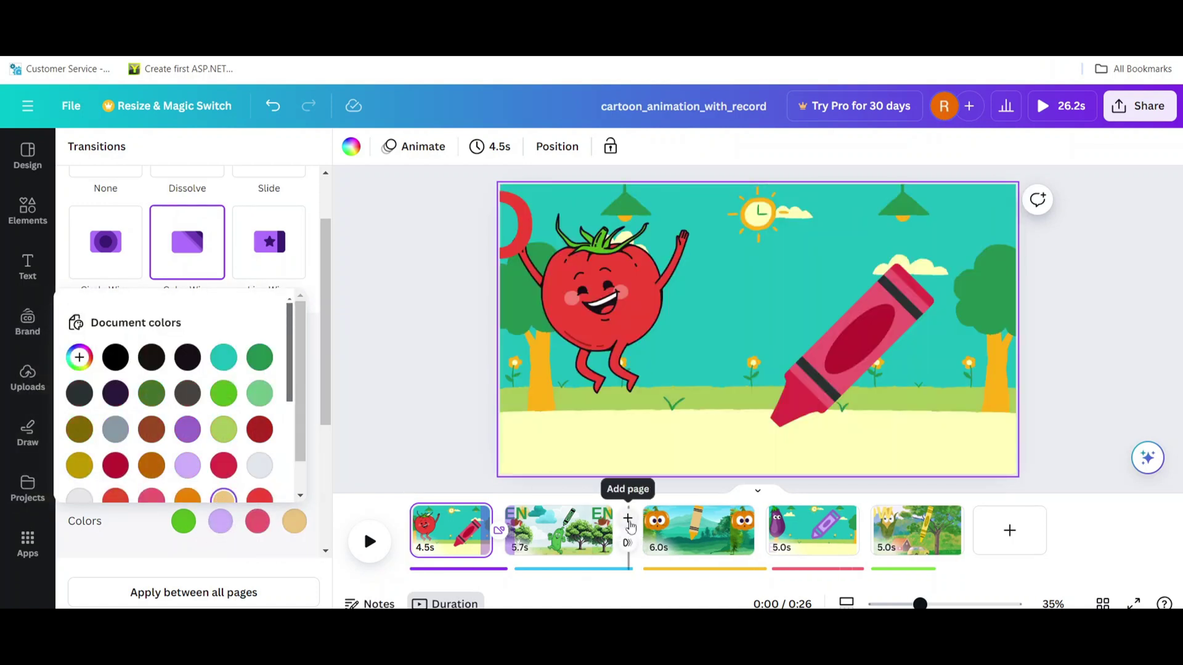
{"action": "key", "text": "Escape"}
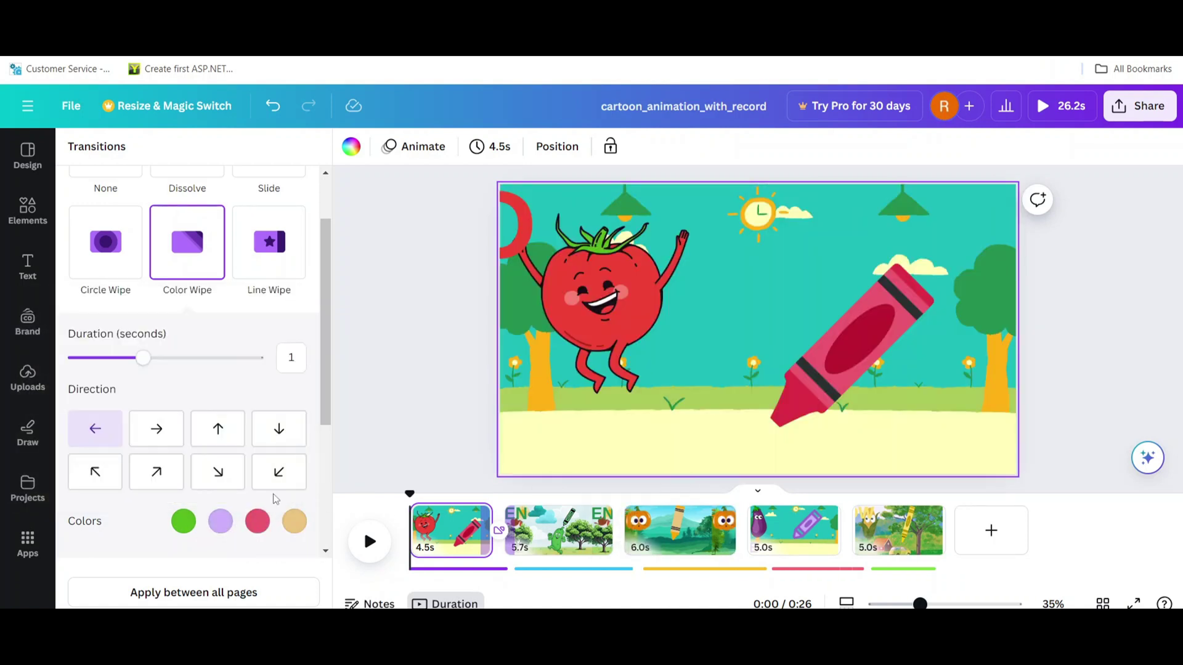
{"action": "left_click", "coordinate": [377, 544]}
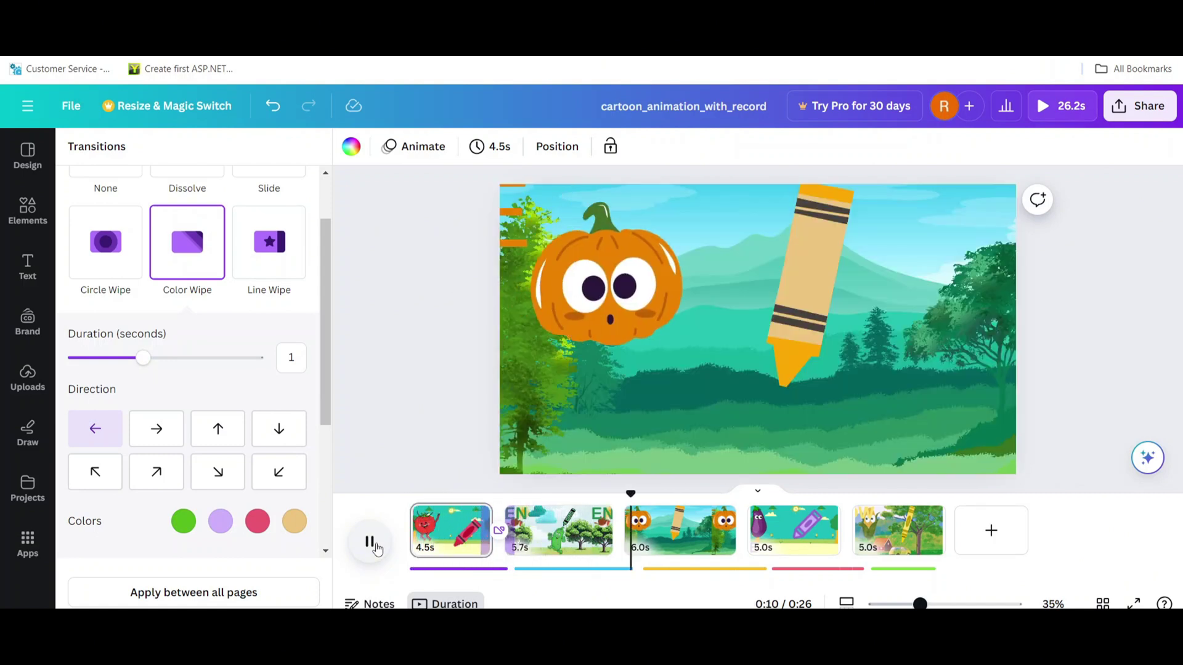
{"action": "left_click", "coordinate": [370, 542]}
Add a Color Wipe transition between the second and third scenes and set its first colour to light green.
{"action": "left_click", "coordinate": [499, 530]}
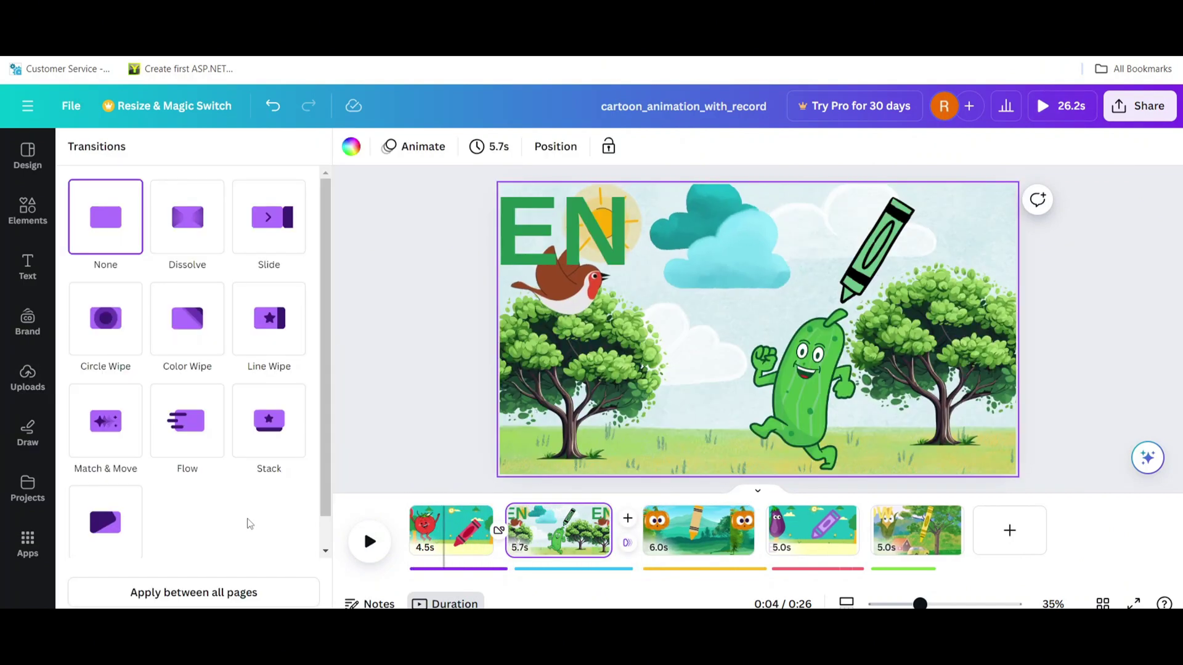
{"action": "left_click", "coordinate": [210, 429]}
{"action": "left_click", "coordinate": [188, 318]}
{"action": "scroll", "coordinate": [182, 432], "scroll_direction": "down", "scroll_amount": 2}
{"action": "left_click", "coordinate": [182, 522]}
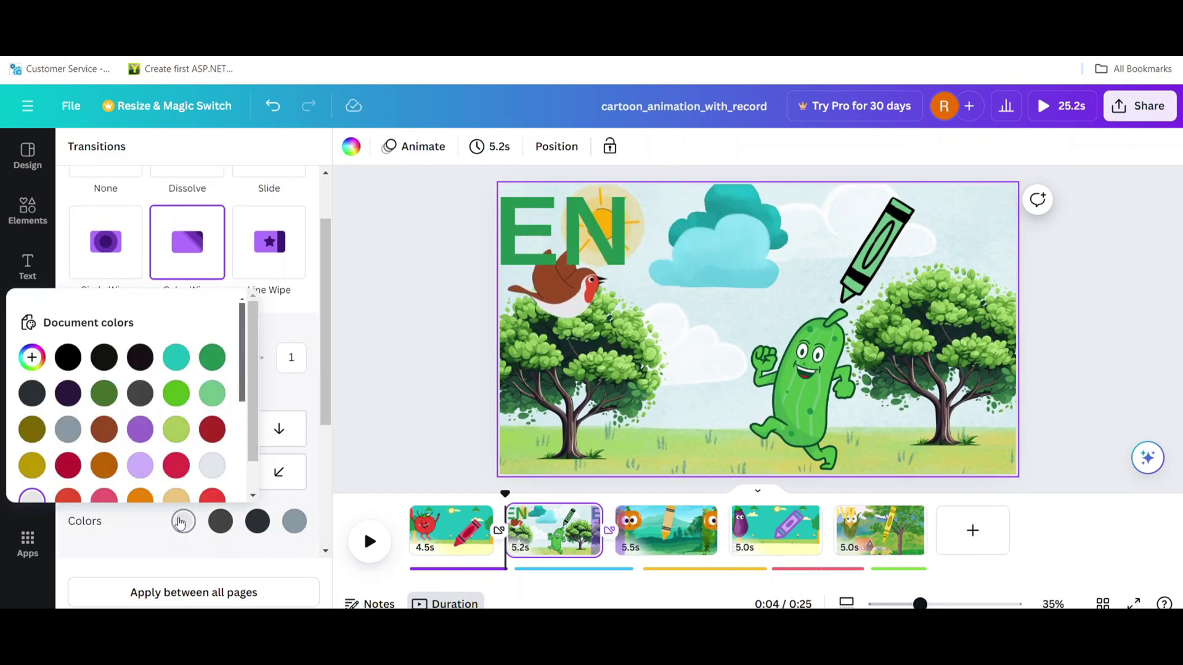
{"action": "left_click", "coordinate": [68, 465]}
{"action": "scroll", "coordinate": [148, 426], "scroll_direction": "down", "scroll_amount": 2}
{"action": "left_click", "coordinate": [176, 425]}
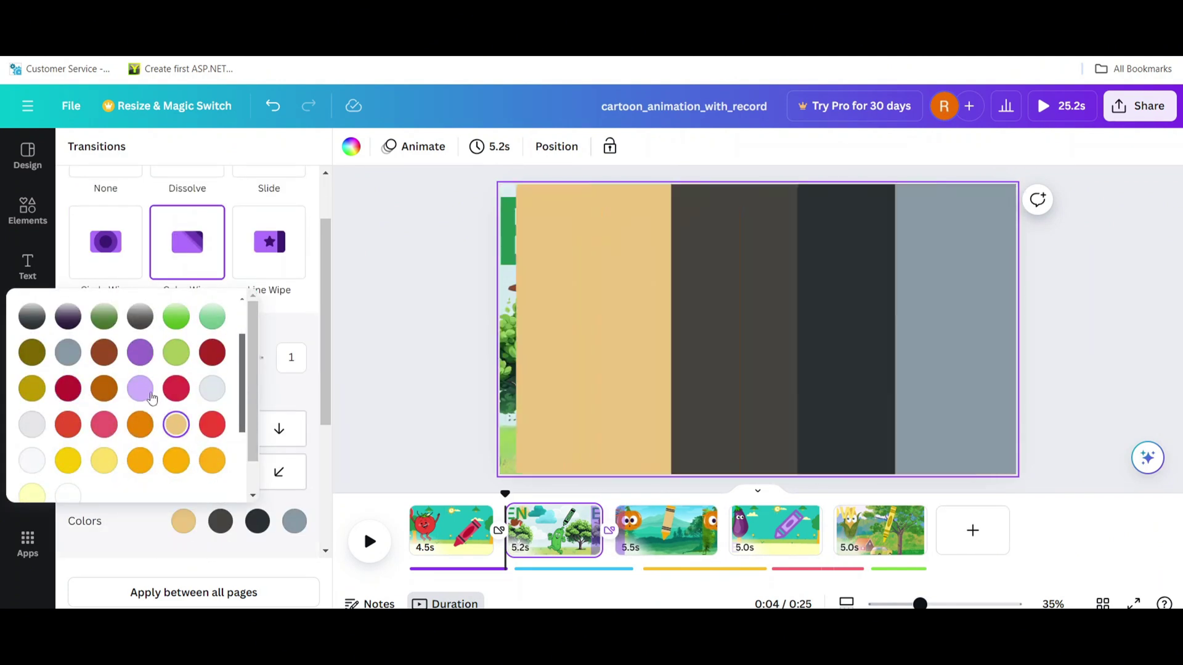
{"action": "left_click", "coordinate": [140, 389]}
{"action": "left_click", "coordinate": [177, 353]}
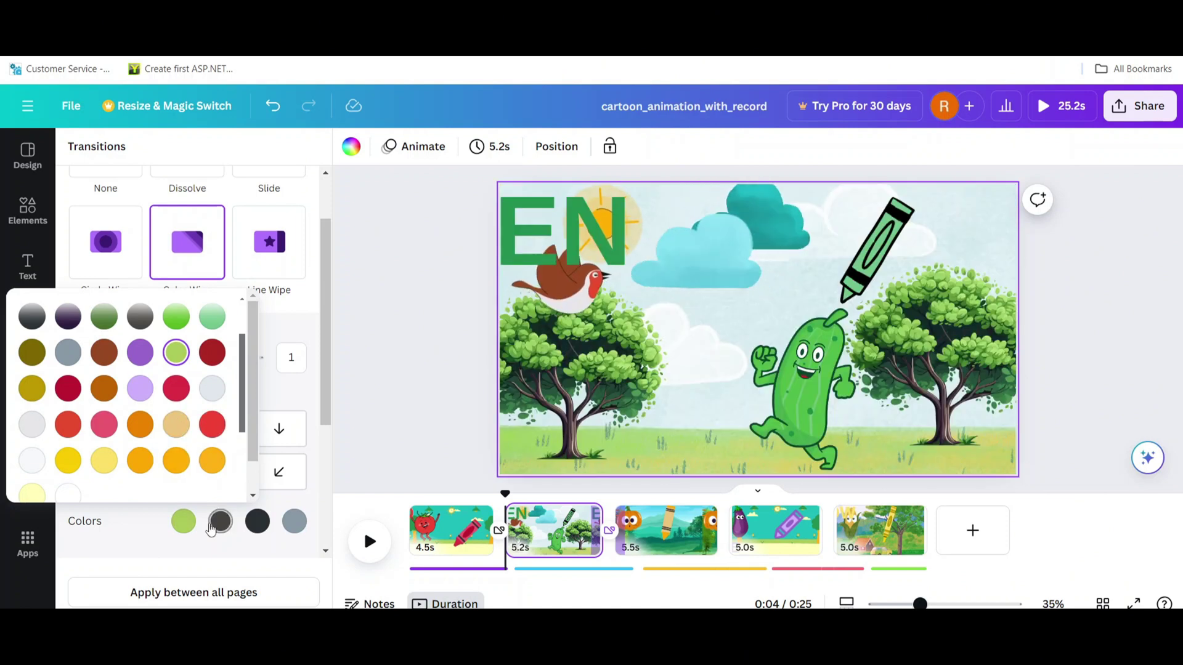
Set the wipe's other three colours to crimson, light purple and amber, and apply the transition between all pages.
{"action": "left_click", "coordinate": [210, 528]}
{"action": "left_click", "coordinate": [186, 465]}
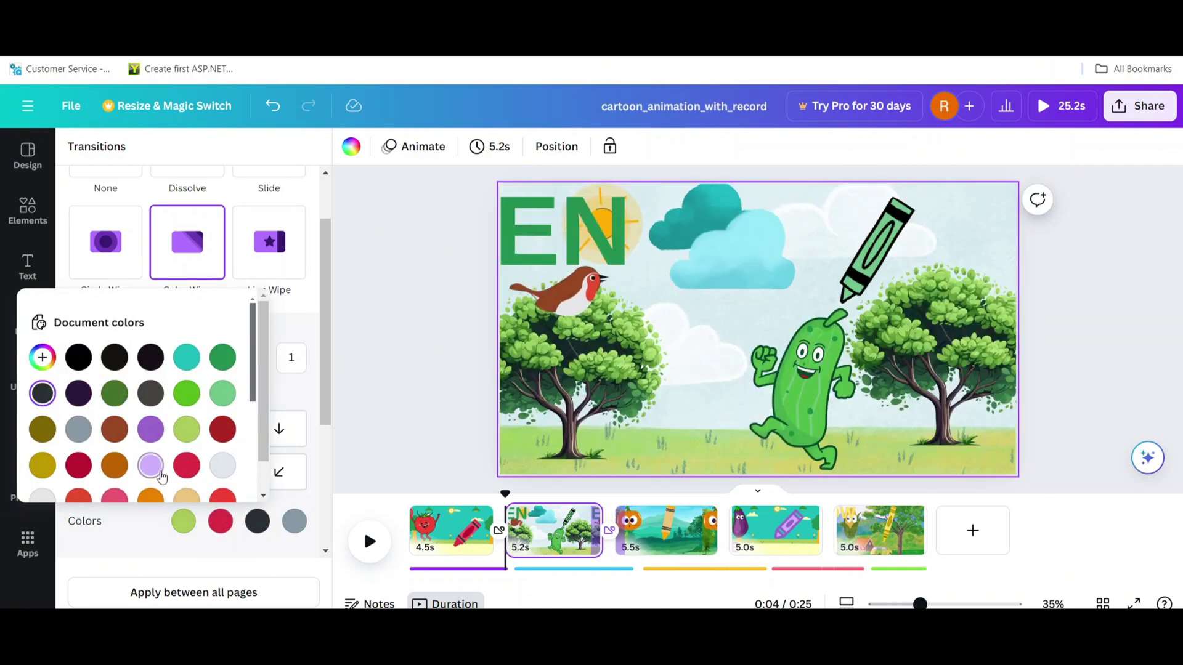
{"action": "left_click", "coordinate": [159, 473]}
{"action": "left_click", "coordinate": [295, 521]}
{"action": "scroll", "coordinate": [185, 401], "scroll_direction": "down", "scroll_amount": 2}
{"action": "left_click", "coordinate": [223, 460]}
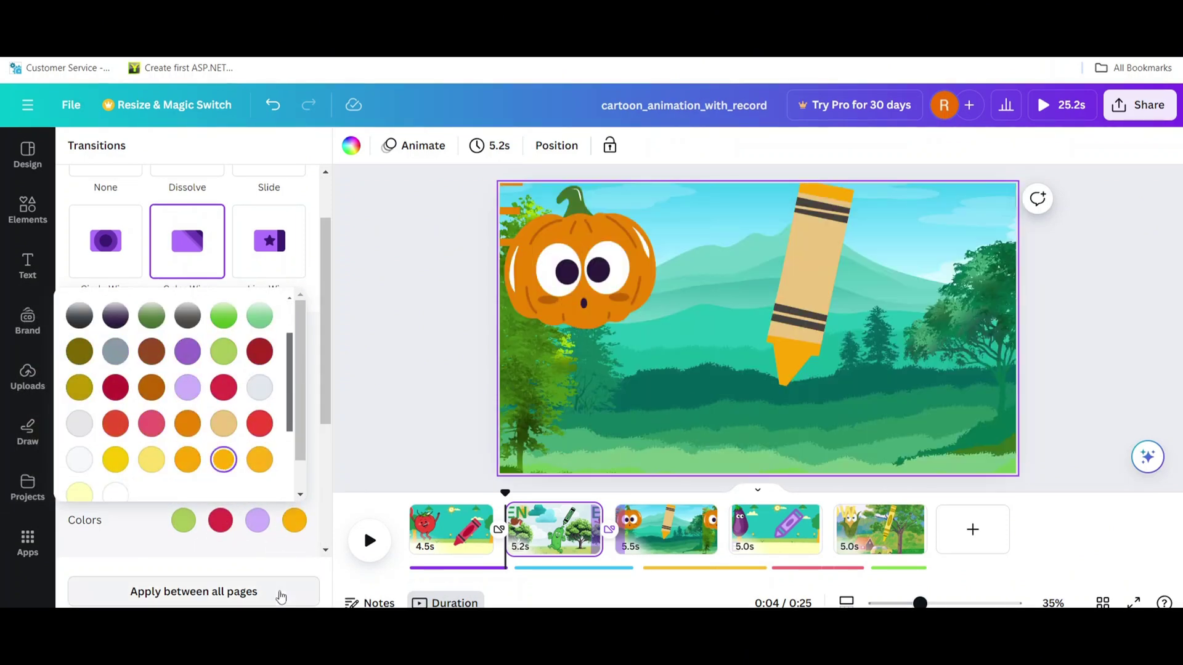
{"action": "left_click", "coordinate": [281, 595]}
{"action": "left_click", "coordinate": [370, 543]}
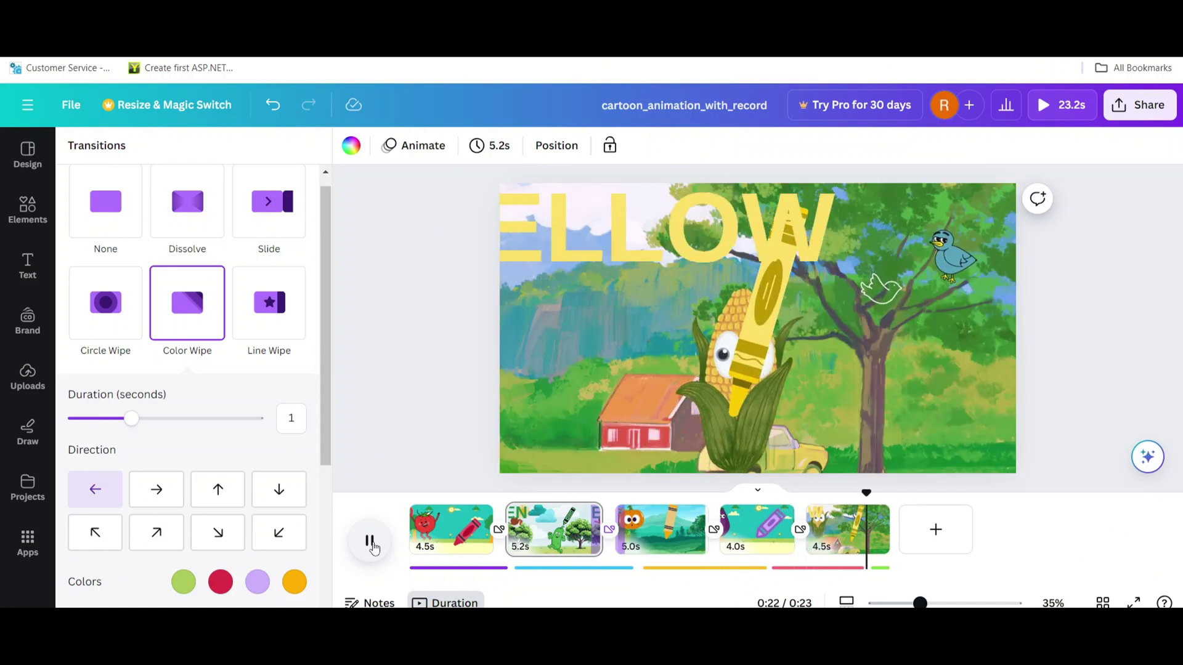
Download all five pages of the design as an MP4 video in 1080p quality.
{"action": "left_click", "coordinate": [1139, 105]}
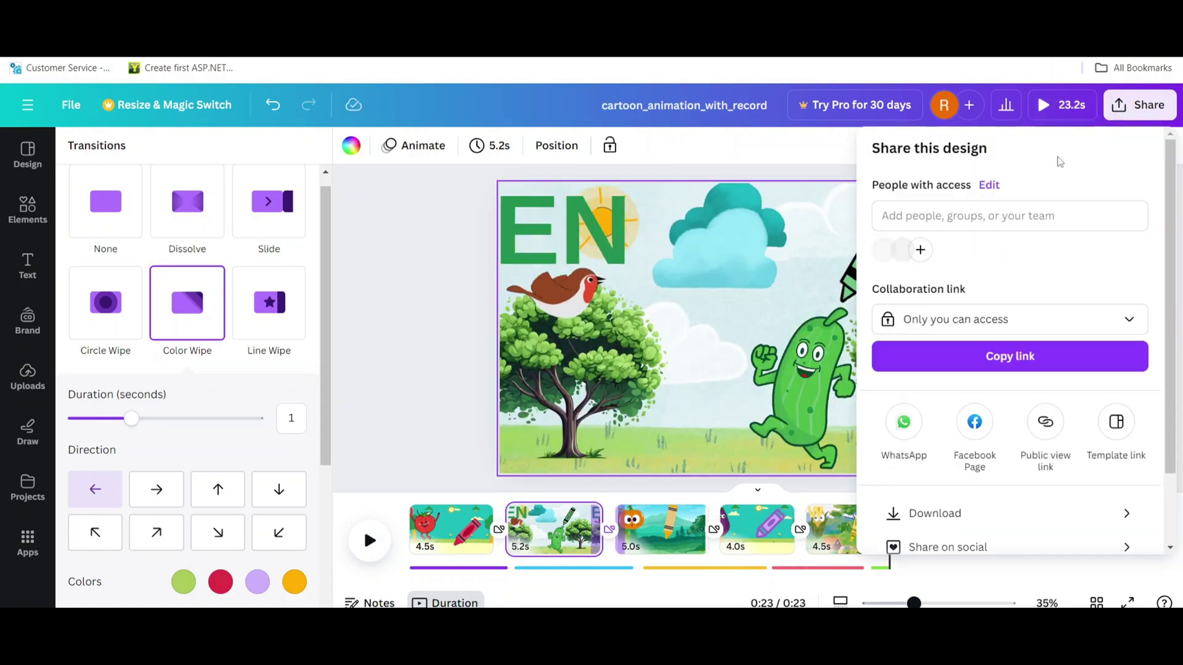
{"action": "scroll", "coordinate": [997, 404], "scroll_direction": "down", "scroll_amount": 3}
{"action": "left_click", "coordinate": [924, 424]}
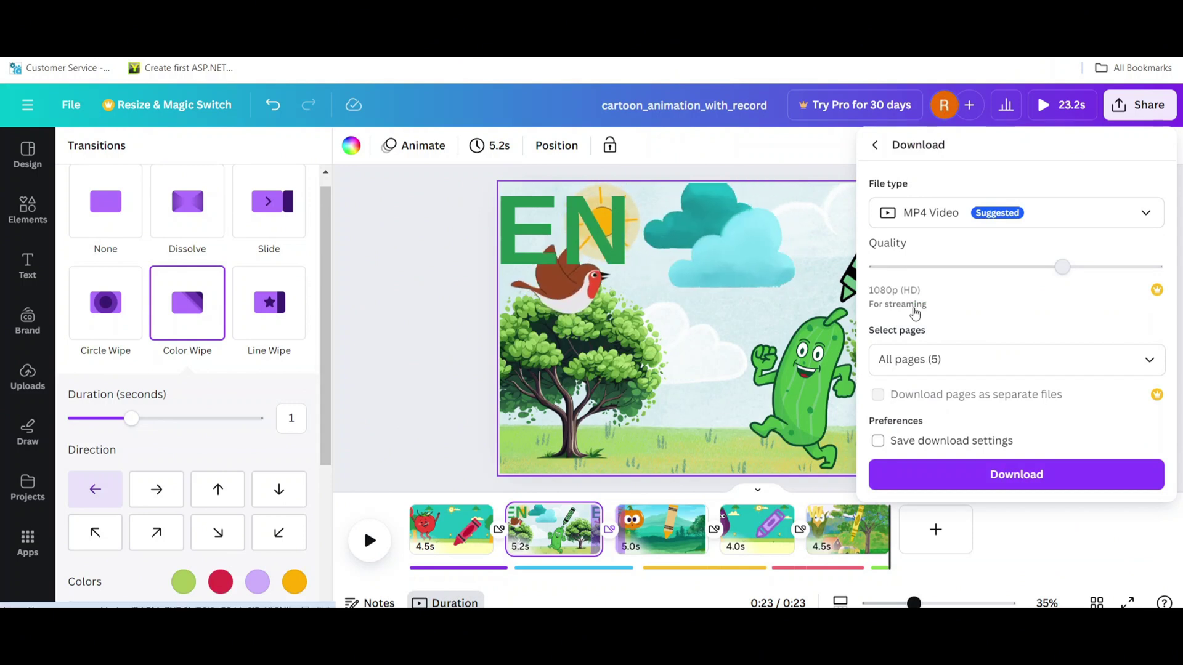
{"action": "left_click", "coordinate": [1002, 474]}
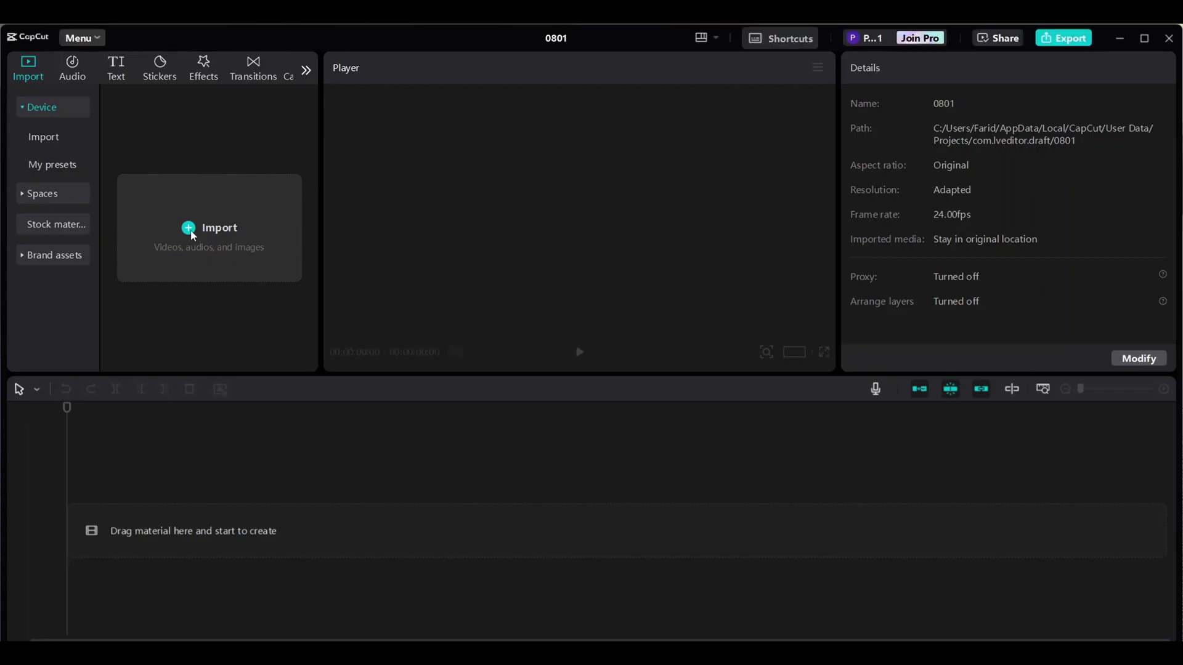
In CapCut, import the cartoon_animation_with_record_augest_1 video and add it to the timeline.
{"action": "left_click", "coordinate": [190, 233]}
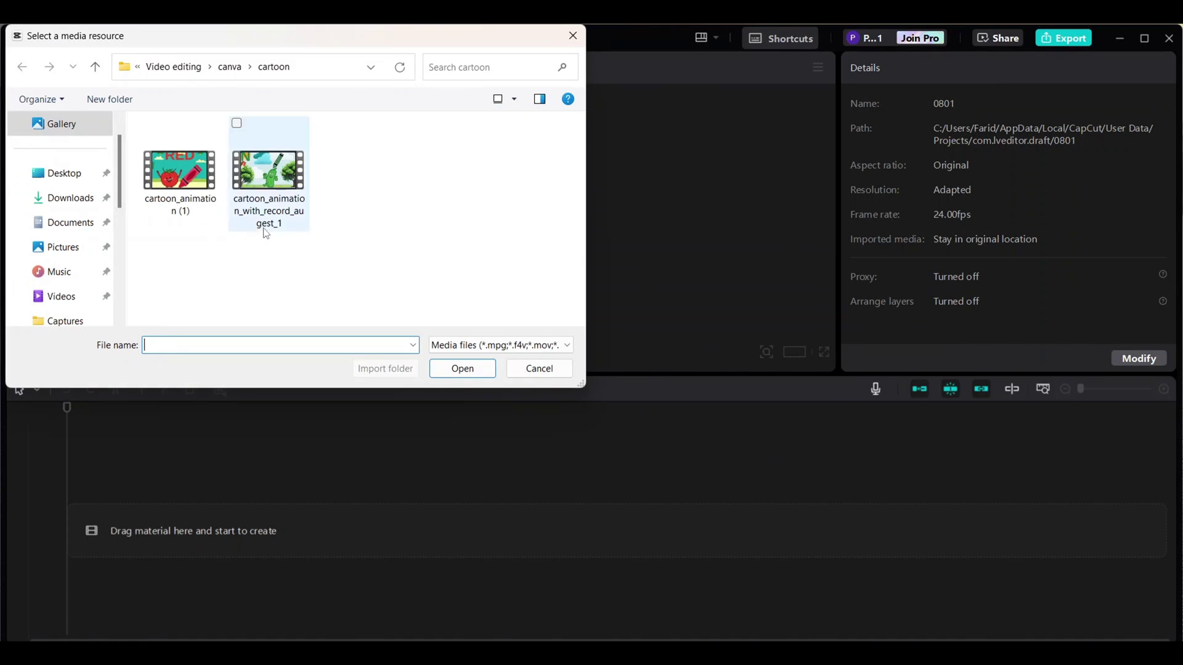
{"action": "left_click", "coordinate": [268, 182]}
{"action": "left_click", "coordinate": [461, 369]}
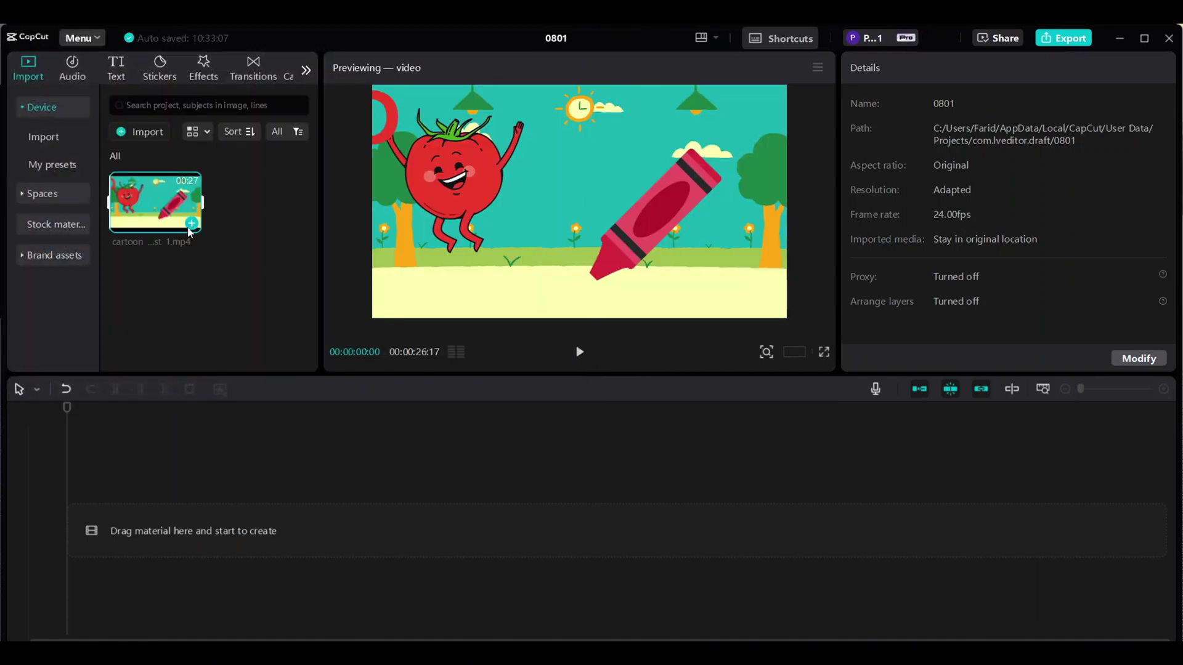
{"action": "left_click", "coordinate": [189, 229]}
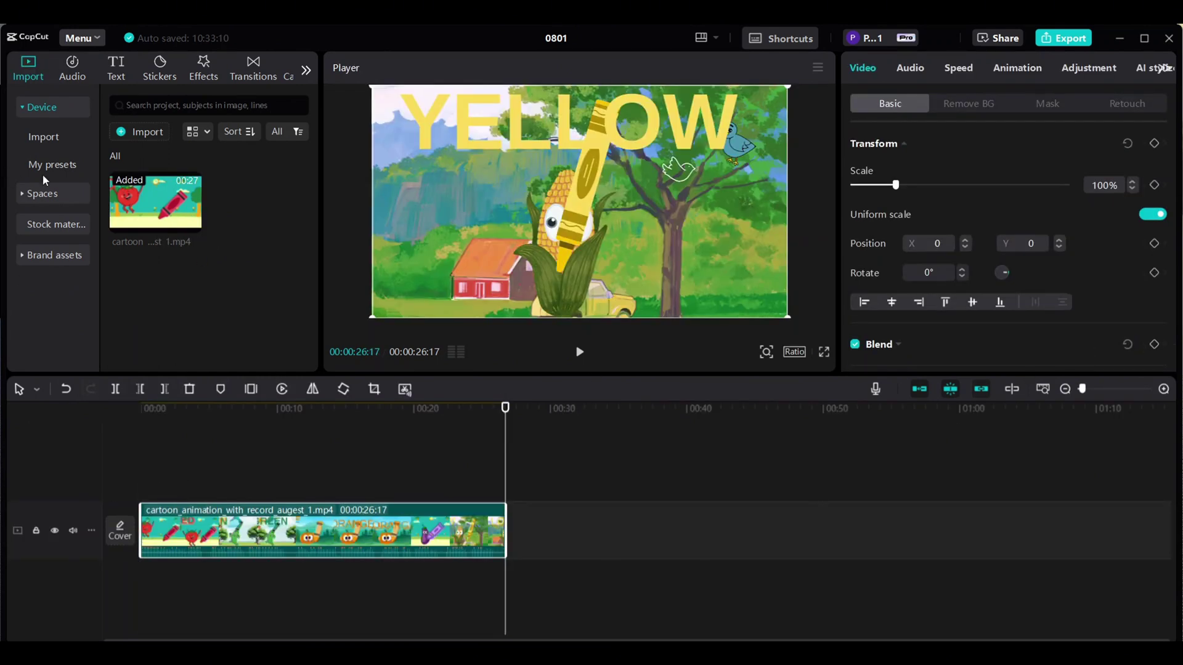
Generate English auto captions for the video and show the text templates for the captions at the start of the timeline.
{"action": "left_click", "coordinate": [117, 67]}
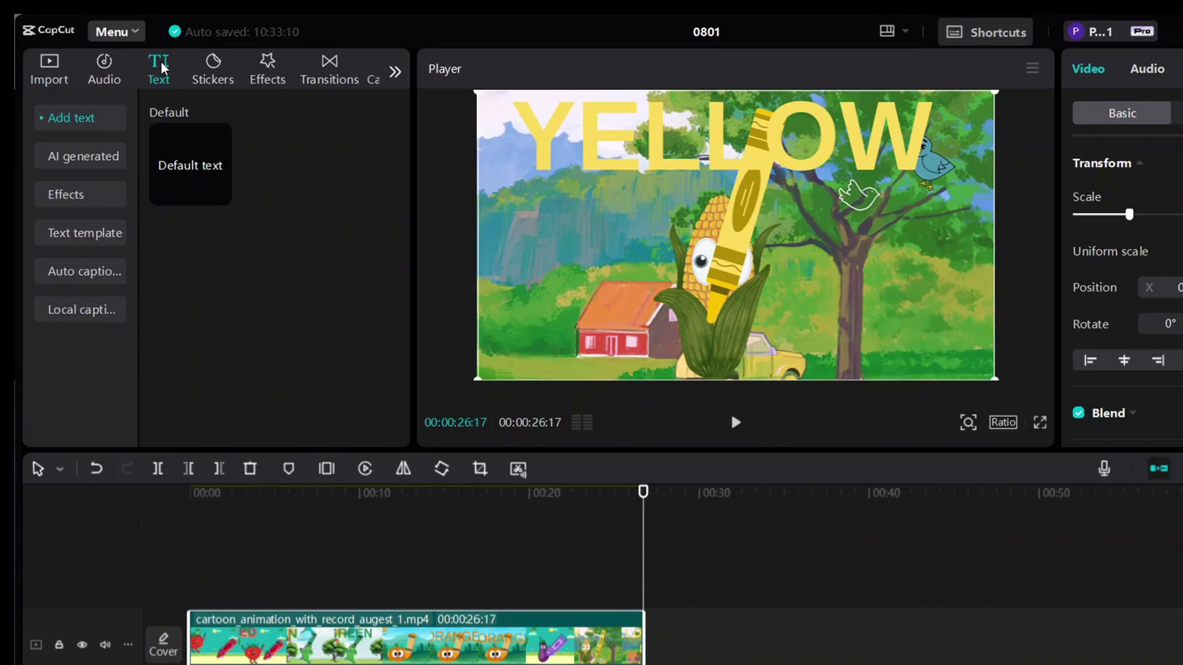
{"action": "left_click", "coordinate": [84, 270]}
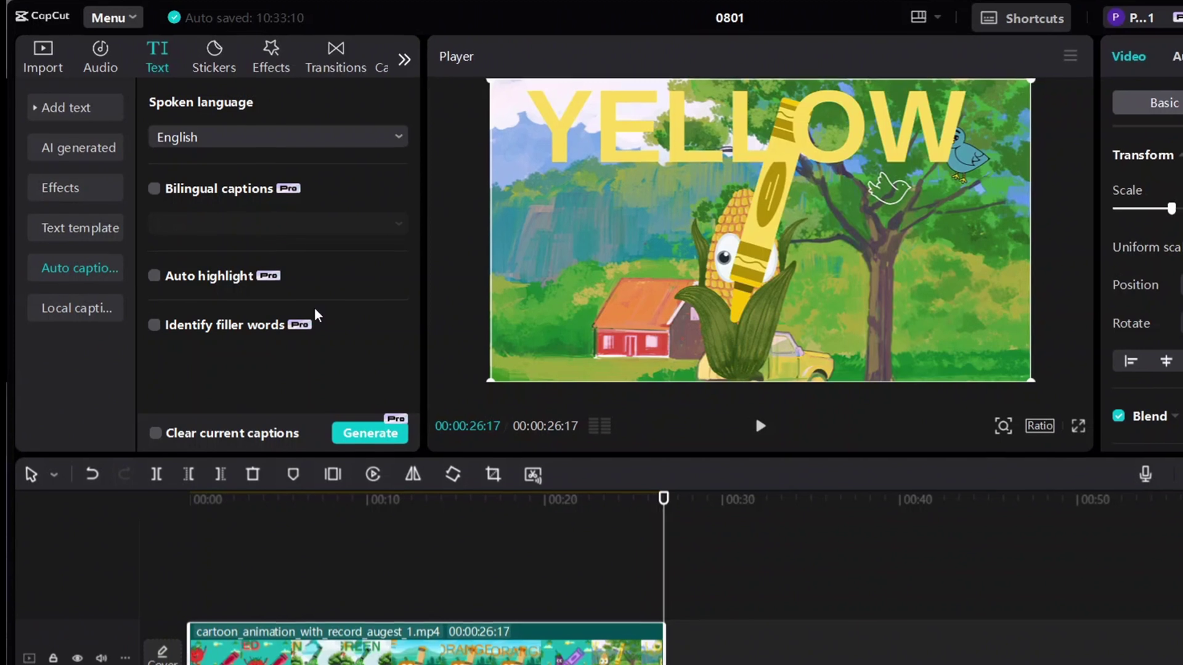
{"action": "left_click", "coordinate": [377, 437]}
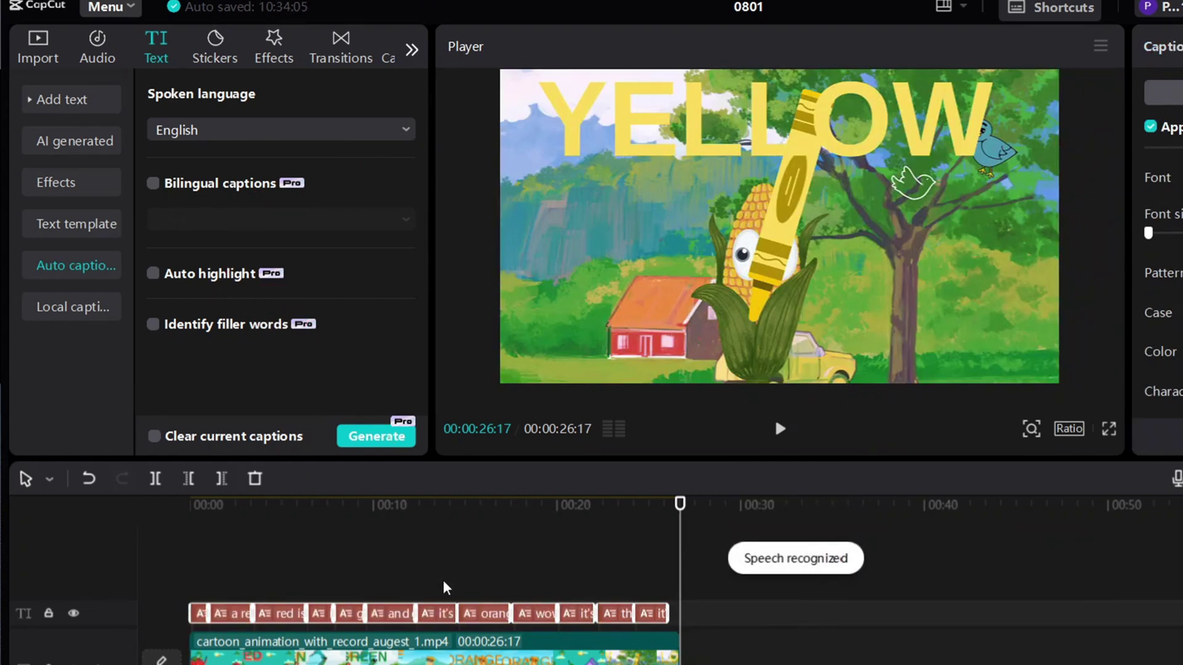
{"action": "left_click_drag", "start_coordinate": [680, 570], "coordinate": [190, 595]}
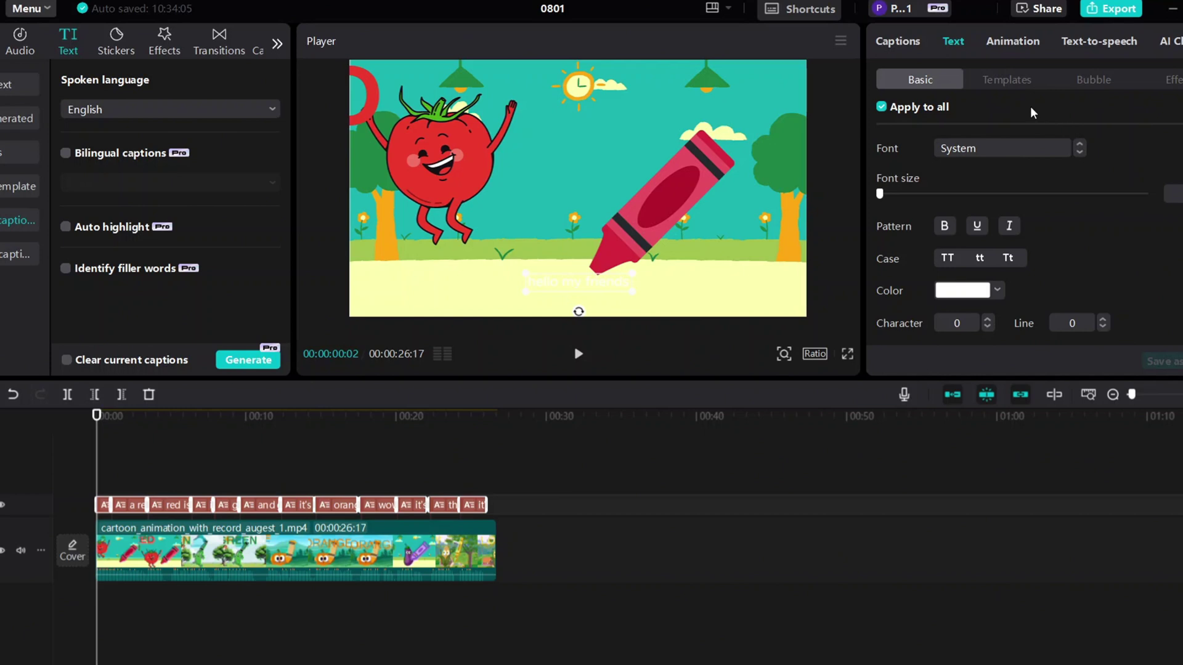
{"action": "left_click", "coordinate": [1010, 80]}
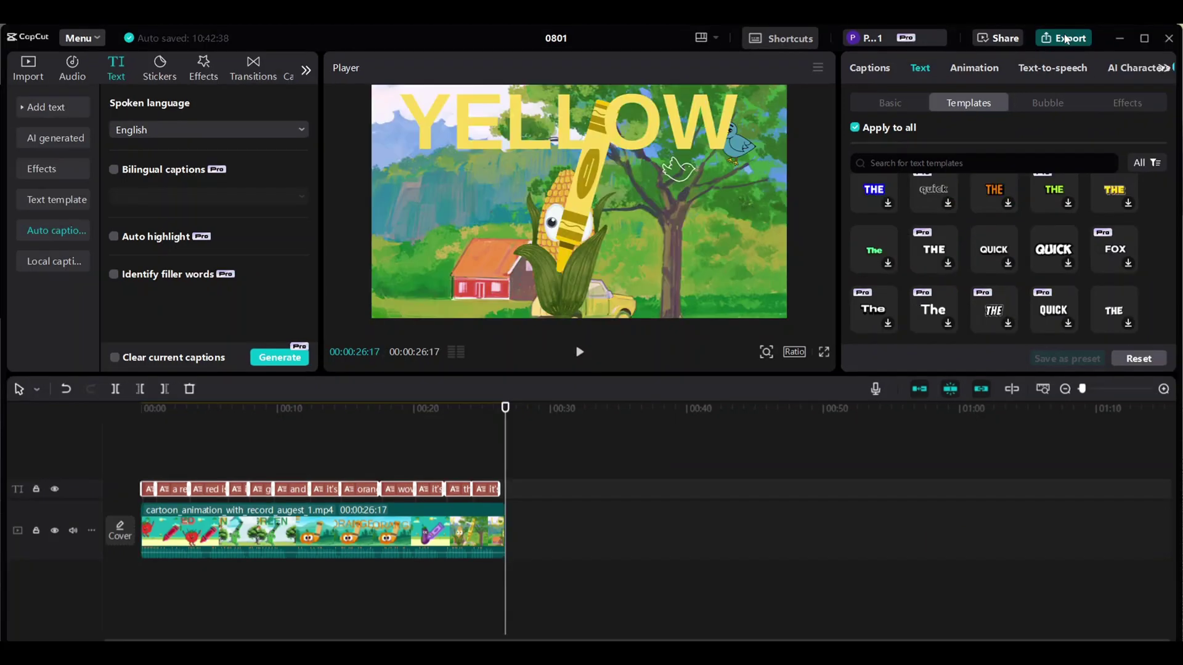
Open the video's export settings and name the export "final editing for capcut and canva".
{"action": "key", "text": "ctrl+e"}
{"action": "double_click", "coordinate": [720, 128]}
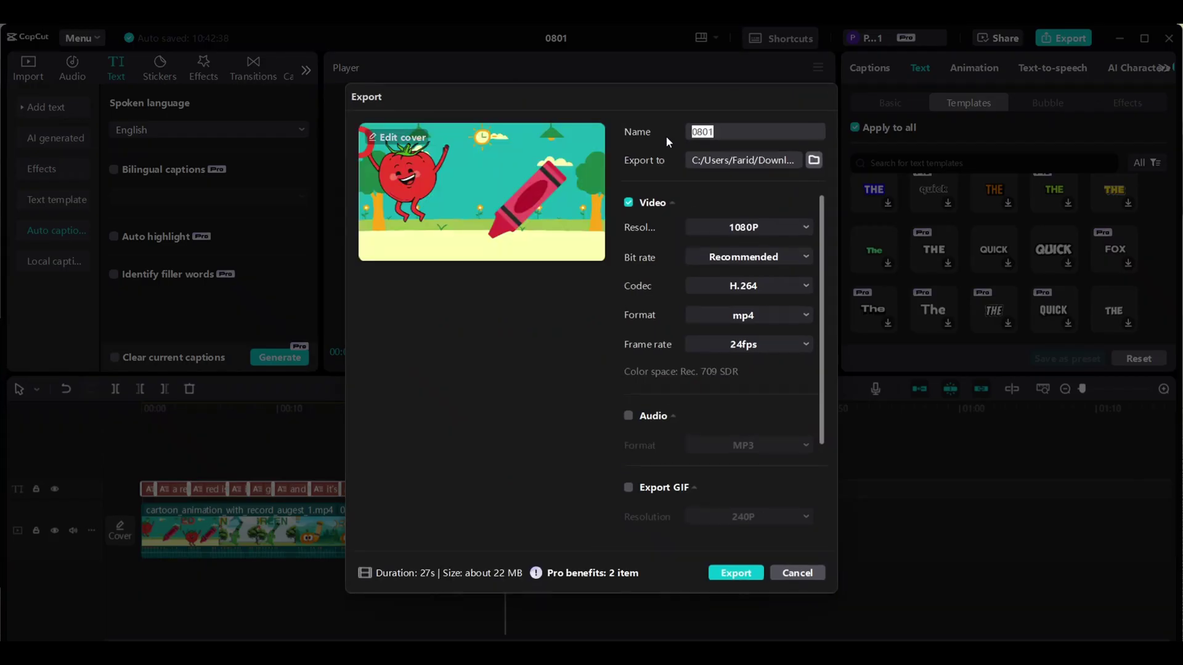
{"action": "key", "text": "BackSpace"}
{"action": "type", "text": "final editing for capcut"}
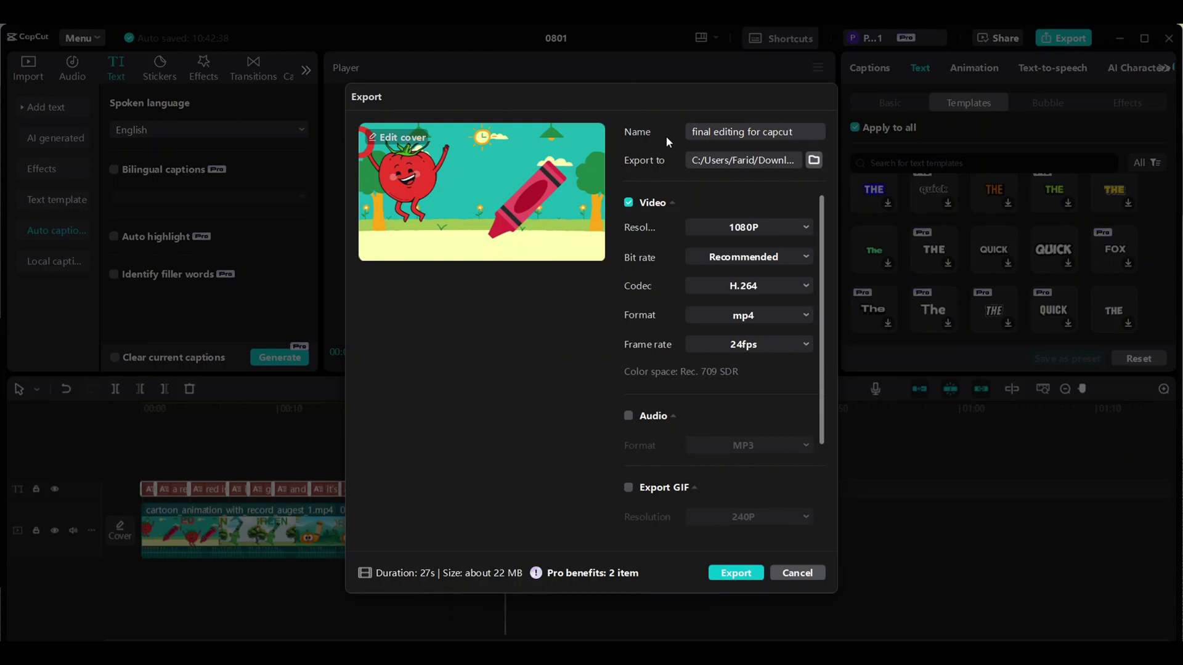
{"action": "type", "text": " and save"}
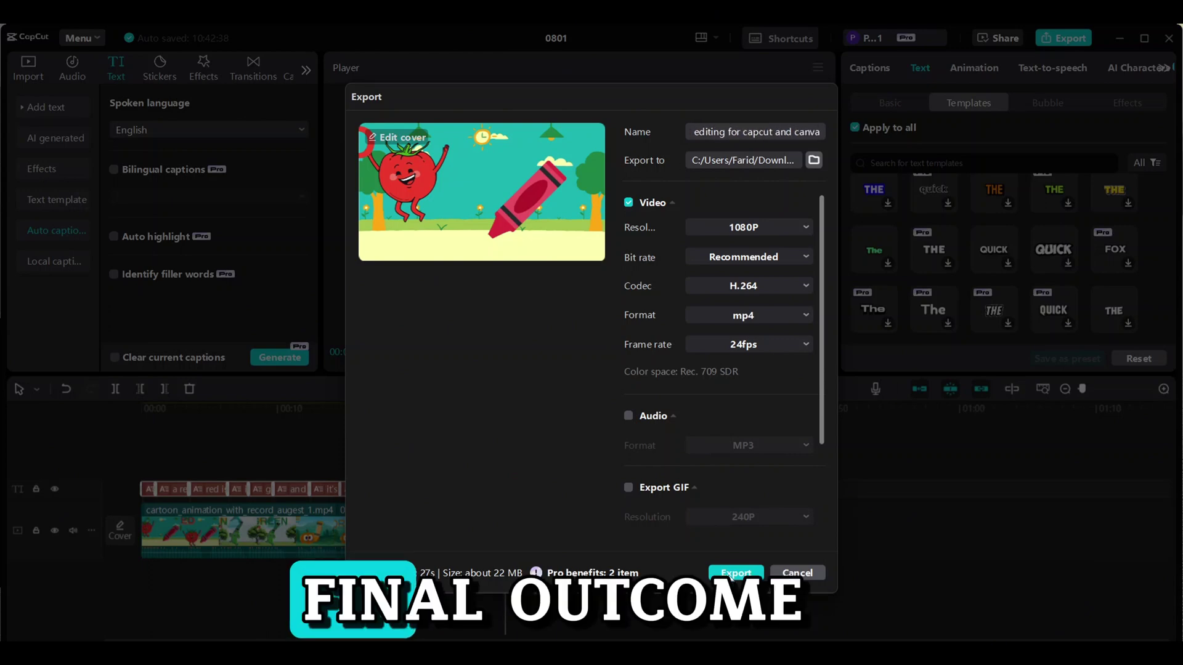